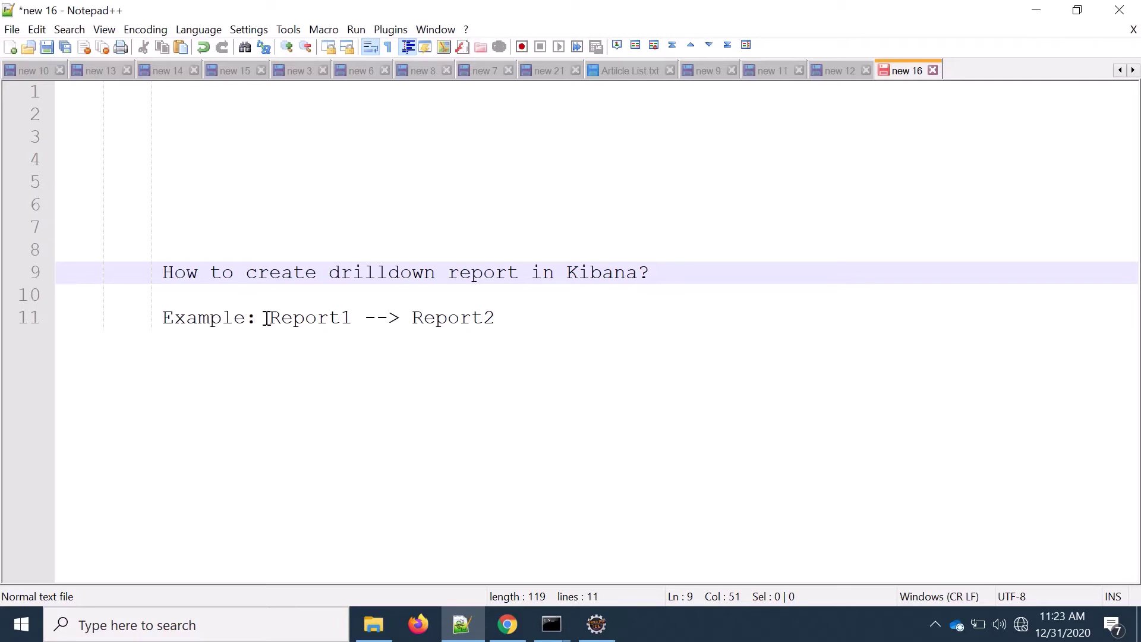
Highlight Report1 as the source and Report2 as the drill-down target in the notes
{"action": "left_click_drag", "start_coordinate": [268, 318], "coordinate": [354, 318]}
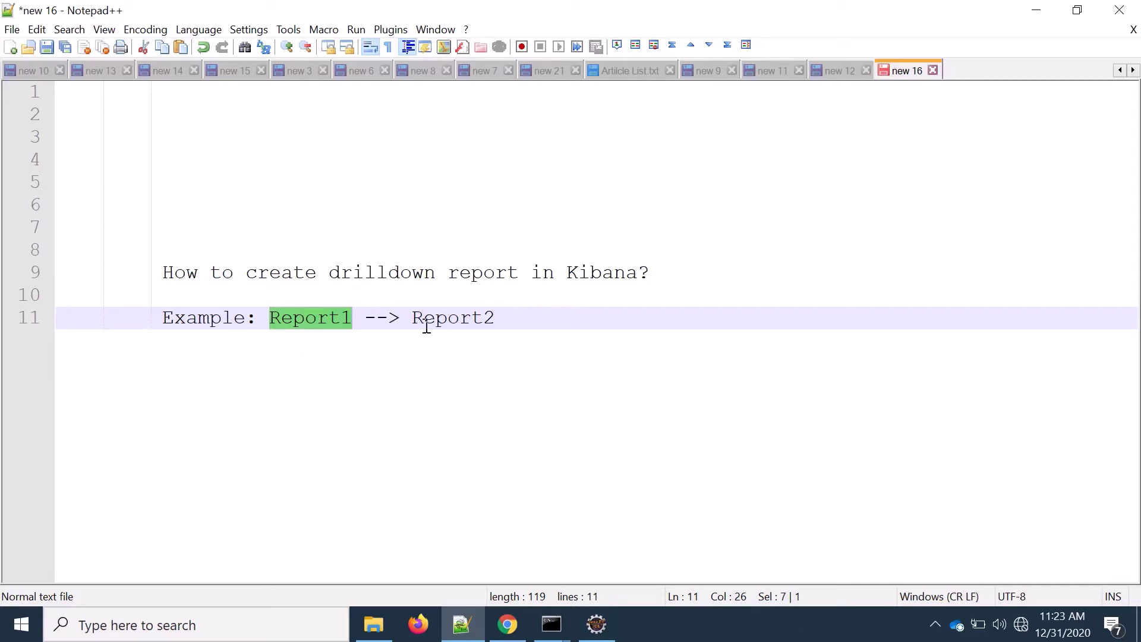
{"action": "left_click_drag", "start_coordinate": [412, 318], "coordinate": [500, 318]}
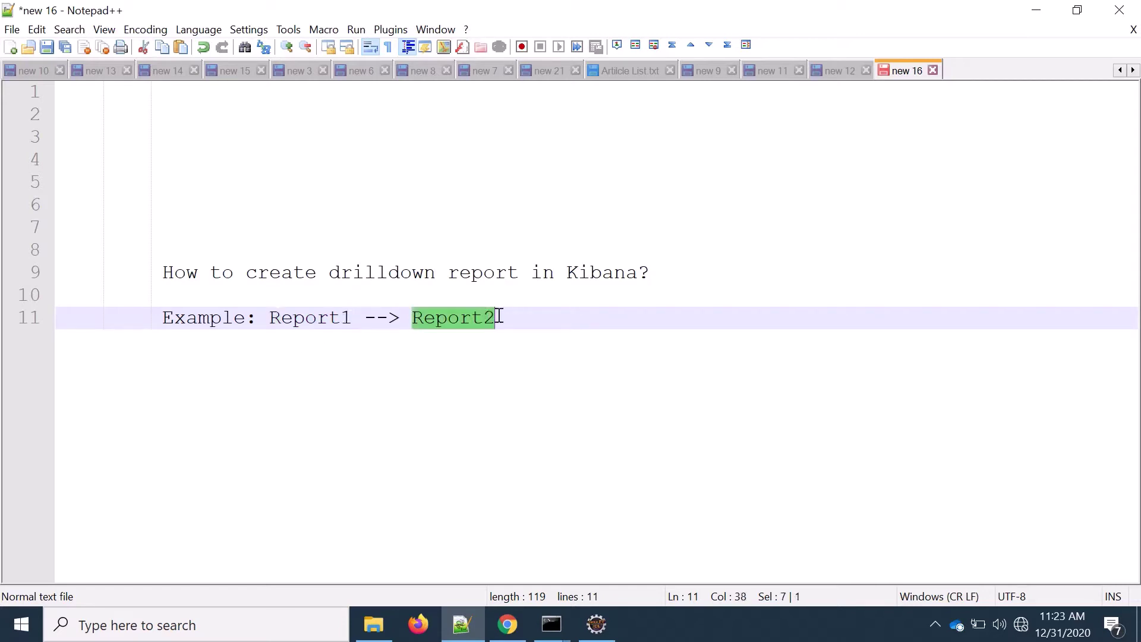
{"action": "left_click_drag", "start_coordinate": [270, 319], "coordinate": [353, 318]}
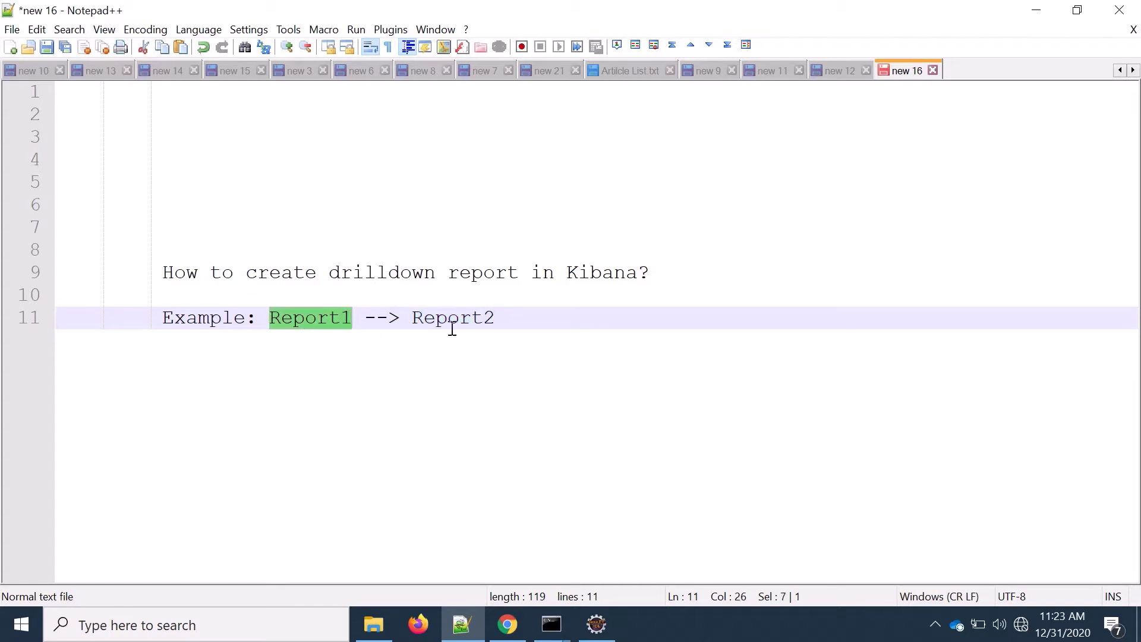
Show the customer-service data in Kibana Discover for the last 7 days (882 hits)
{"action": "left_click", "coordinate": [510, 629]}
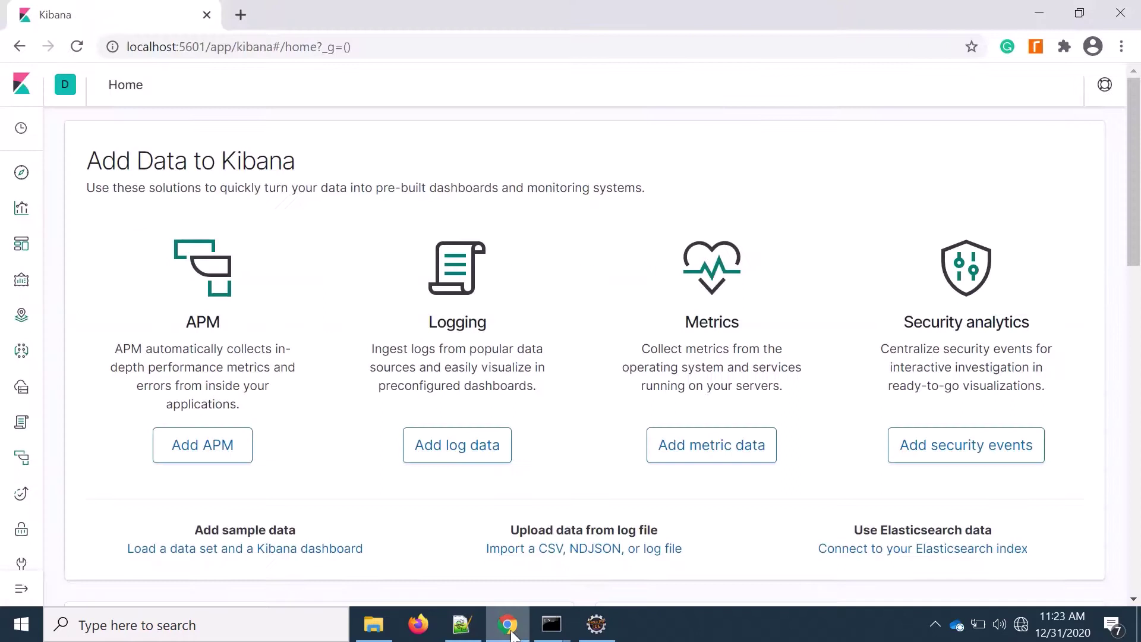
{"action": "left_click", "coordinate": [23, 173]}
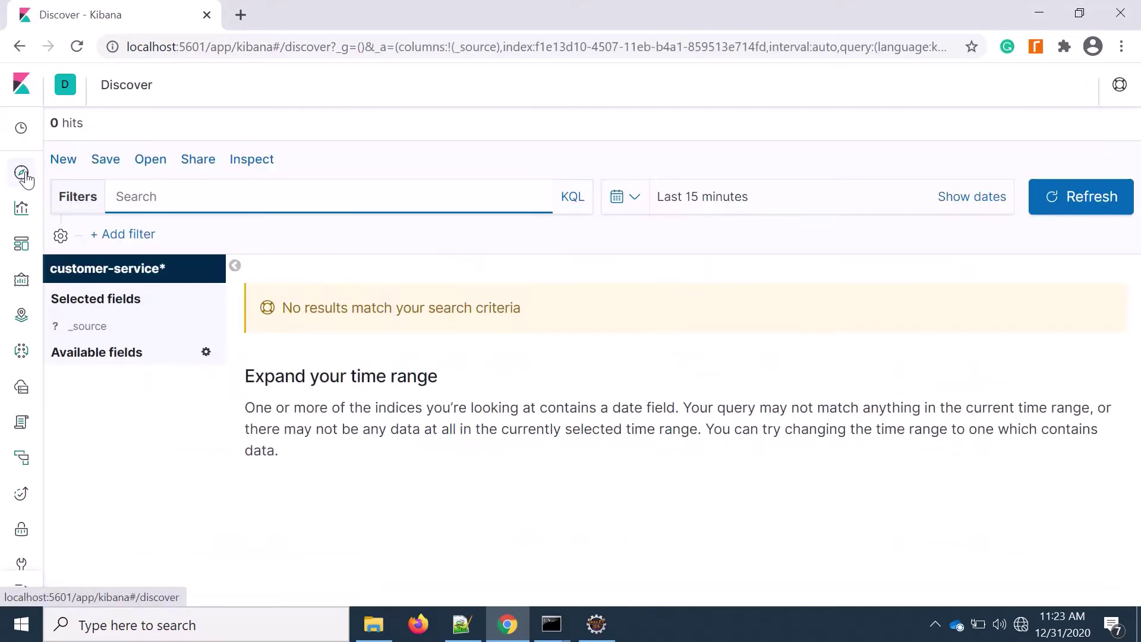
{"action": "left_click", "coordinate": [627, 204]}
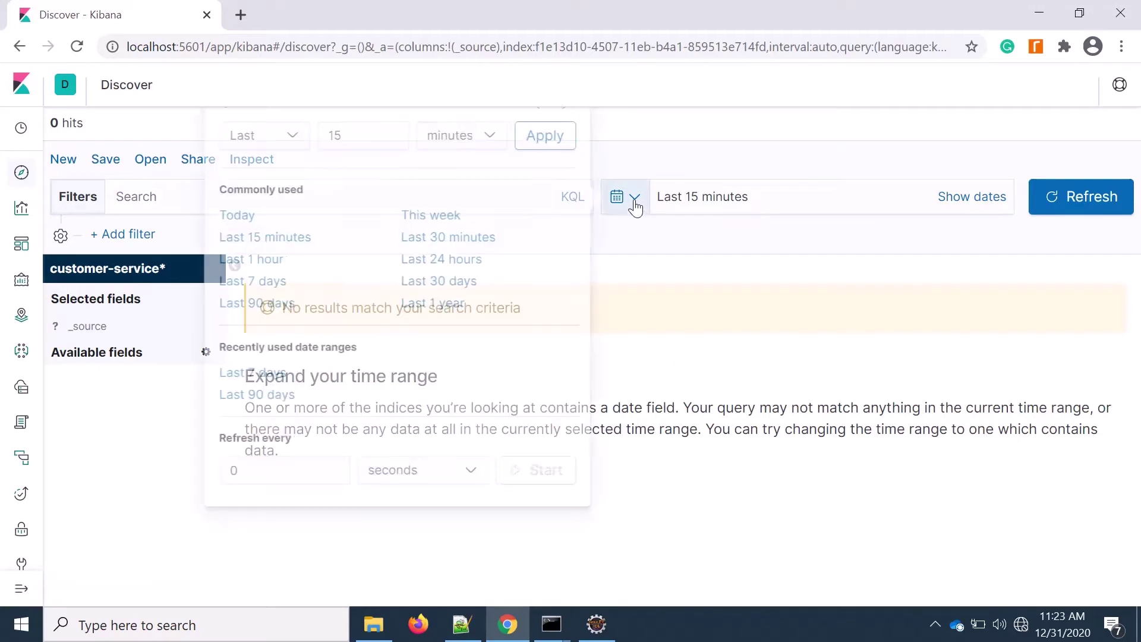
{"action": "left_click", "coordinate": [259, 281]}
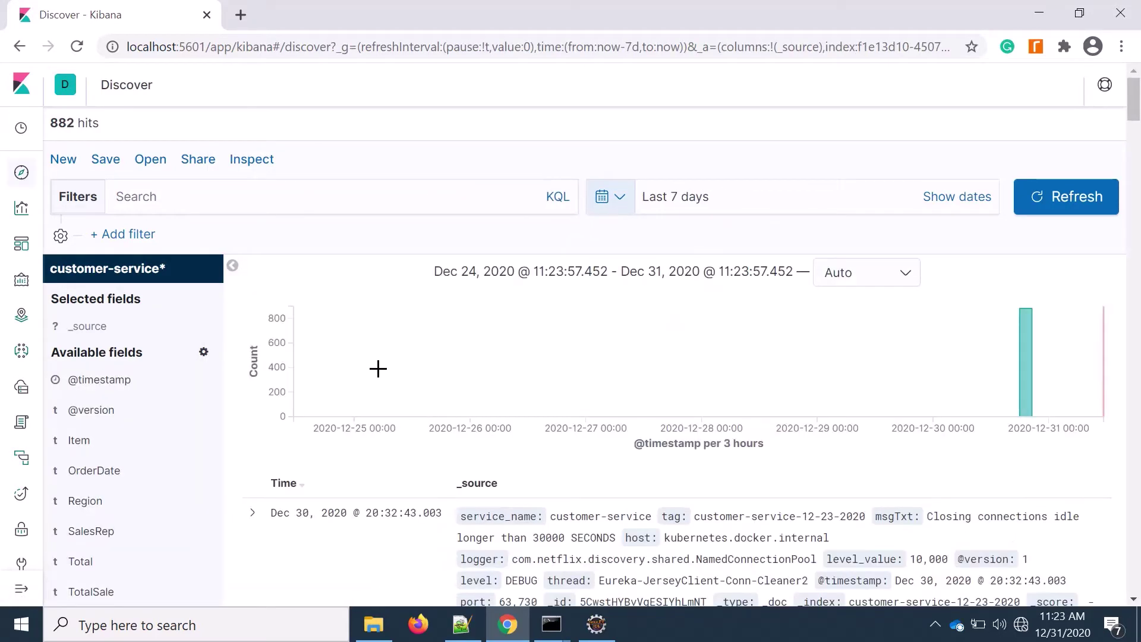
{"action": "scroll", "coordinate": [378, 366], "scroll_direction": "down", "scroll_amount": 3}
{"action": "scroll", "coordinate": [382, 361], "scroll_direction": "up", "scroll_amount": 2}
{"action": "scroll", "coordinate": [385, 362], "scroll_direction": "up", "scroll_amount": 1}
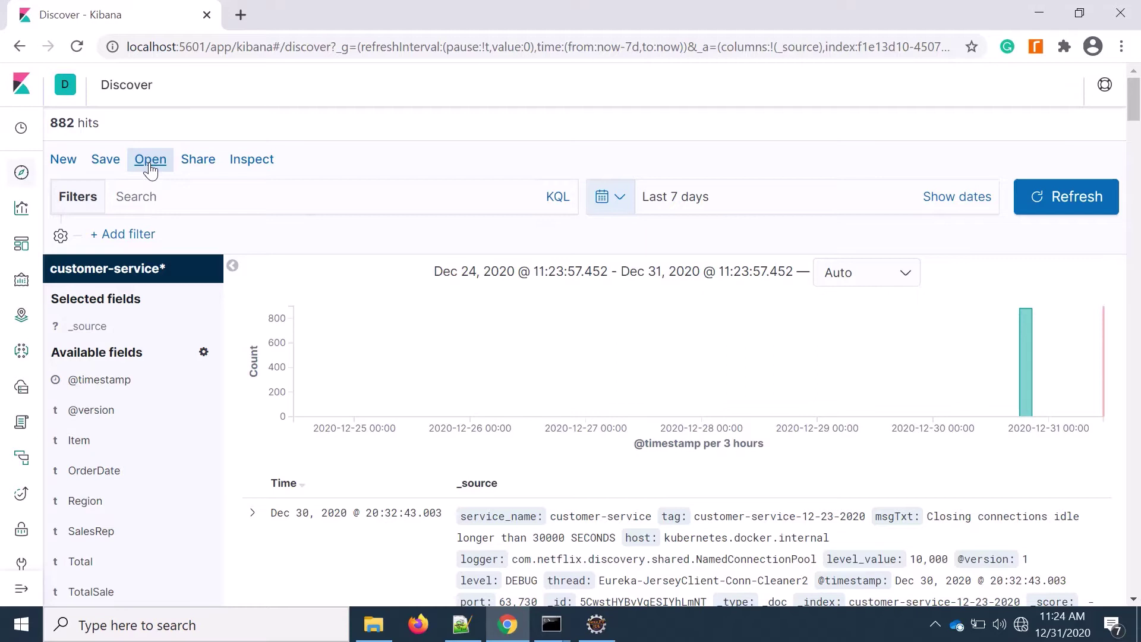
Load the Total Sales per Region saved search (West, Central, East totals) and reopen the saved searches list
{"action": "left_click", "coordinate": [150, 170]}
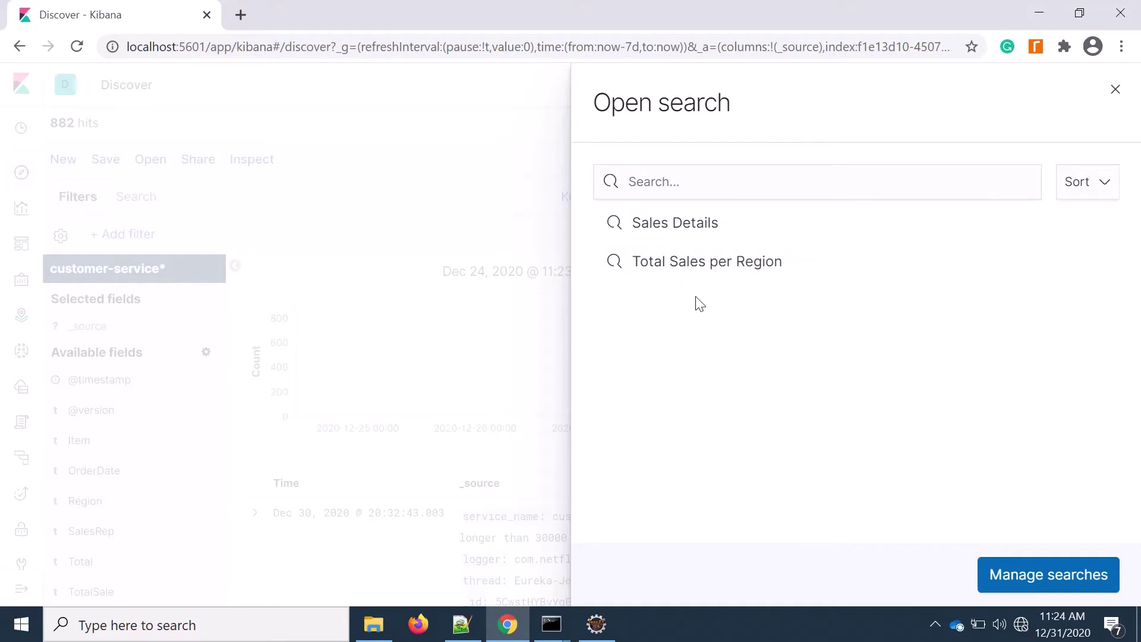
{"action": "right_click", "coordinate": [693, 266]}
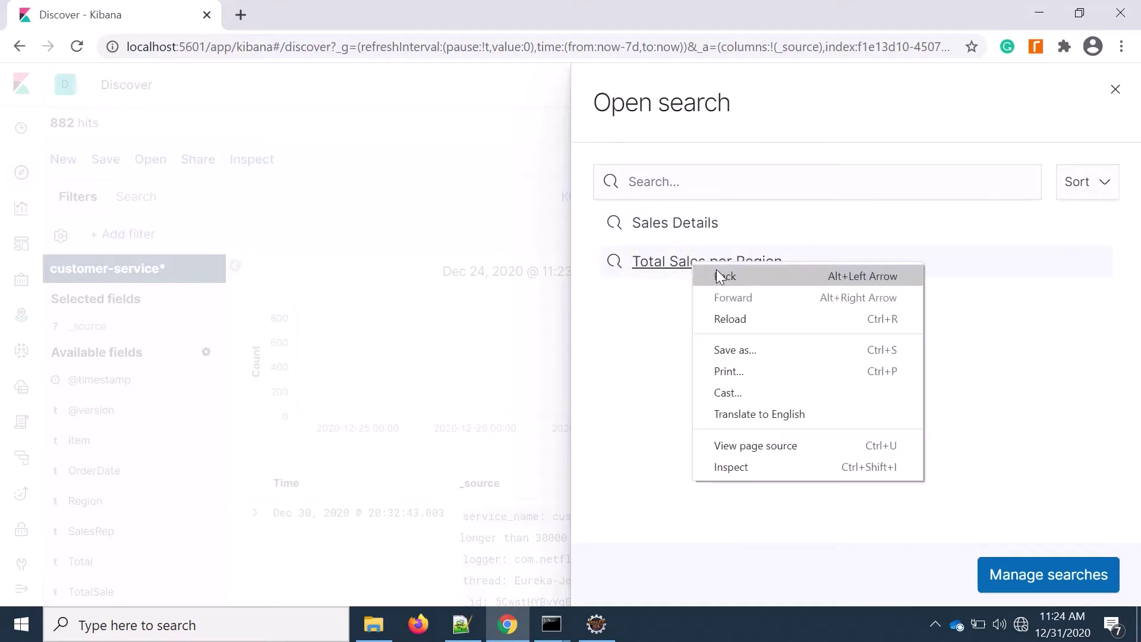
{"action": "left_click", "coordinate": [665, 272]}
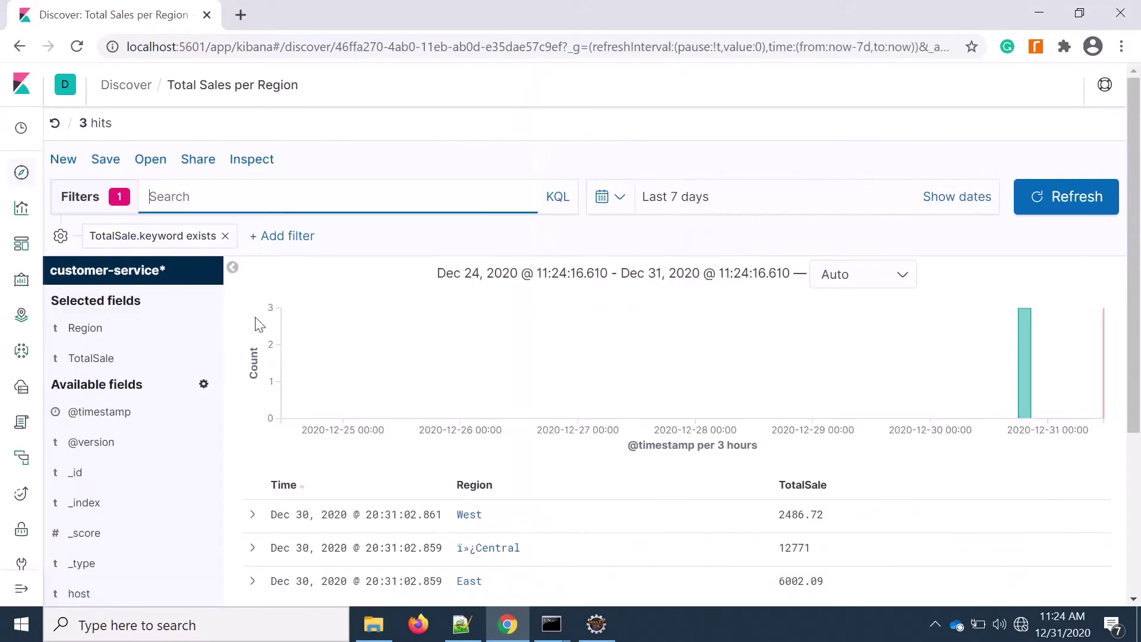
{"action": "scroll", "coordinate": [480, 344], "scroll_direction": "down", "scroll_amount": 2}
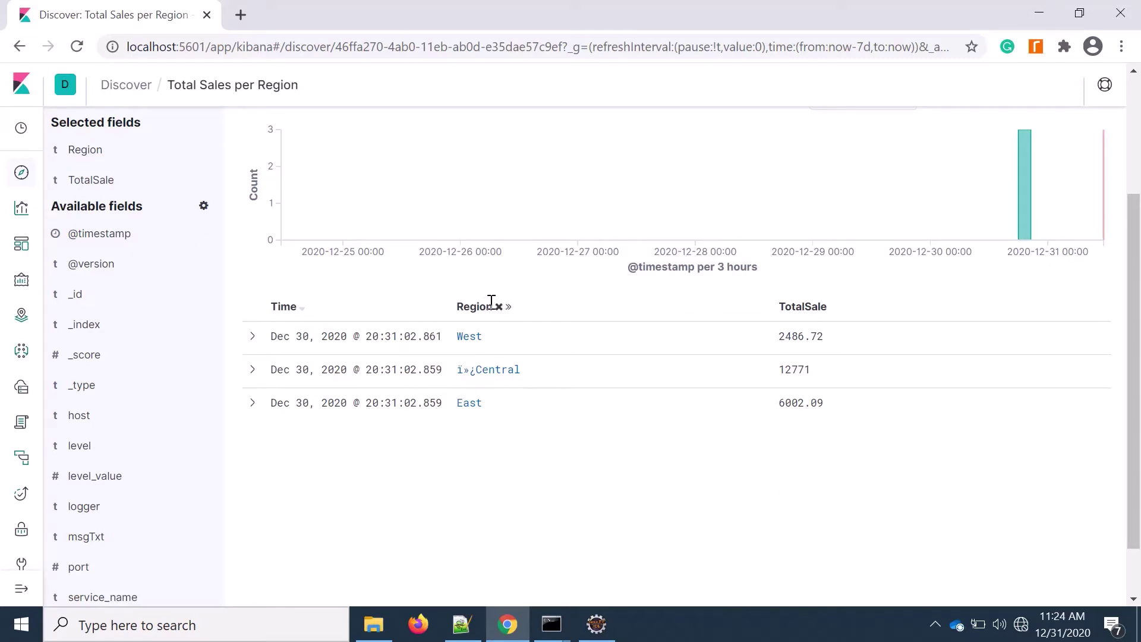
{"action": "mouse_move", "coordinate": [803, 484]}
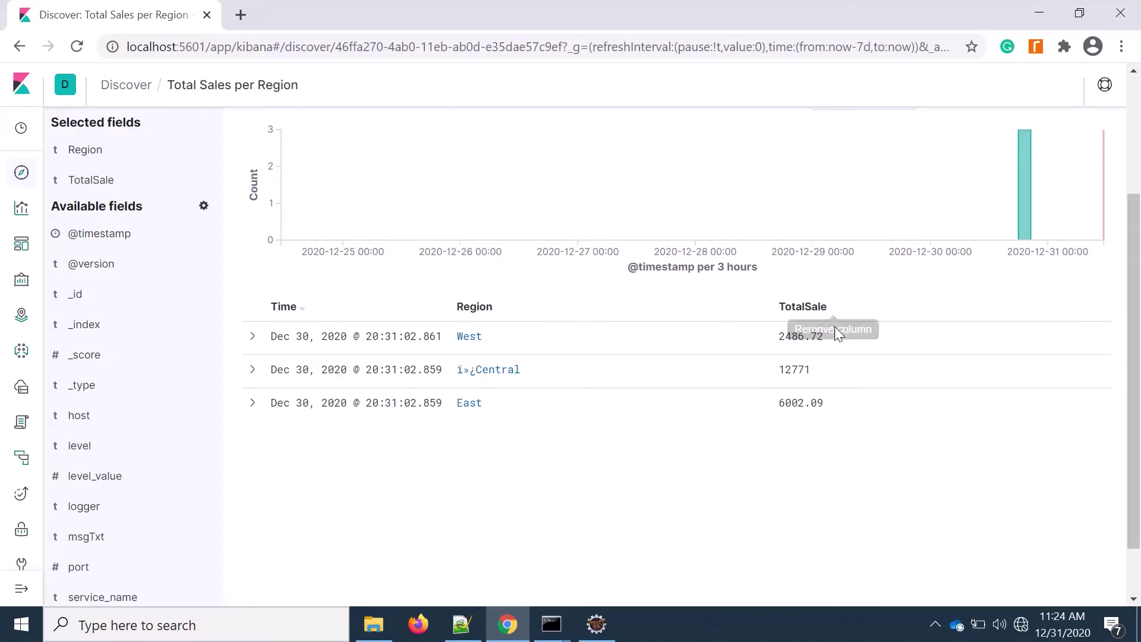
{"action": "scroll", "coordinate": [718, 188], "scroll_direction": "up", "scroll_amount": 2}
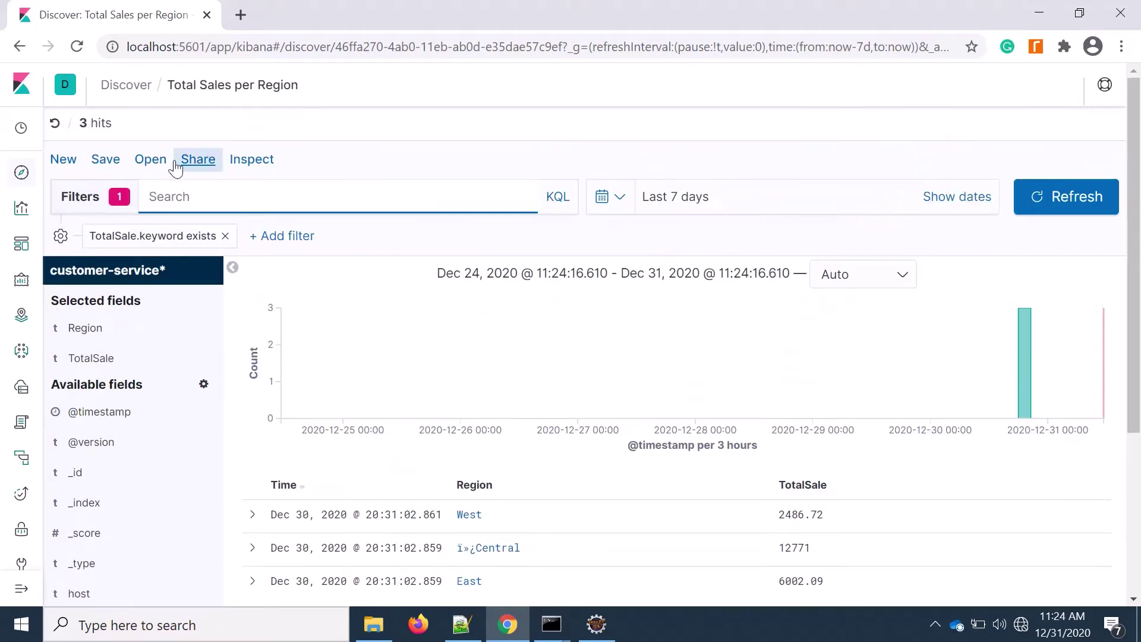
{"action": "left_click", "coordinate": [150, 162]}
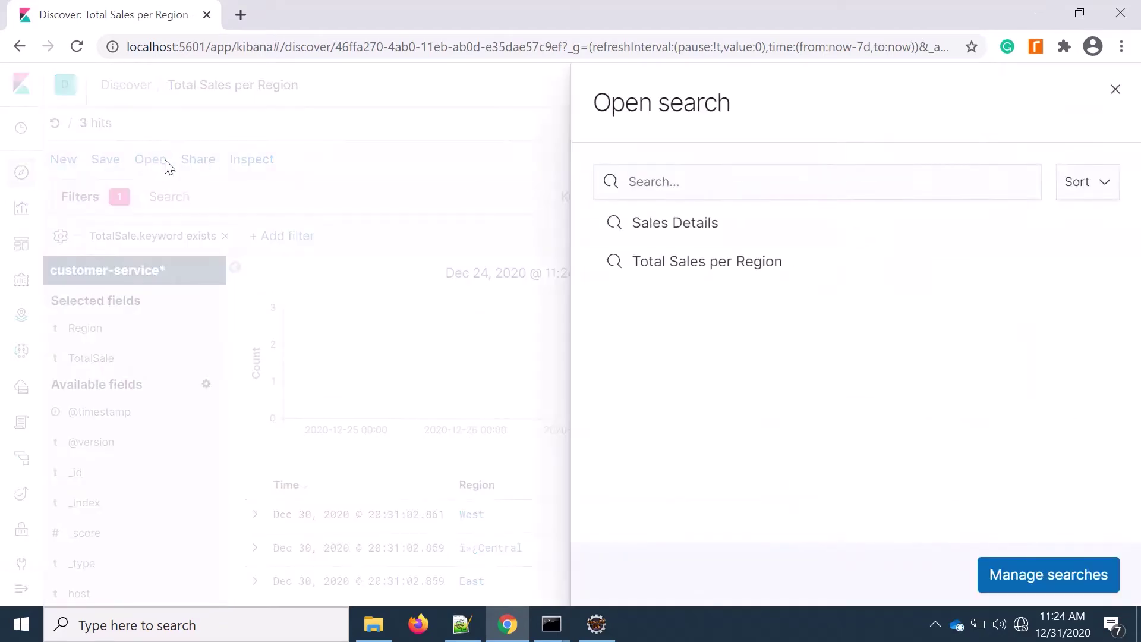
Load the Sales Details saved search listing 43 individual orders
{"action": "left_click", "coordinate": [678, 233]}
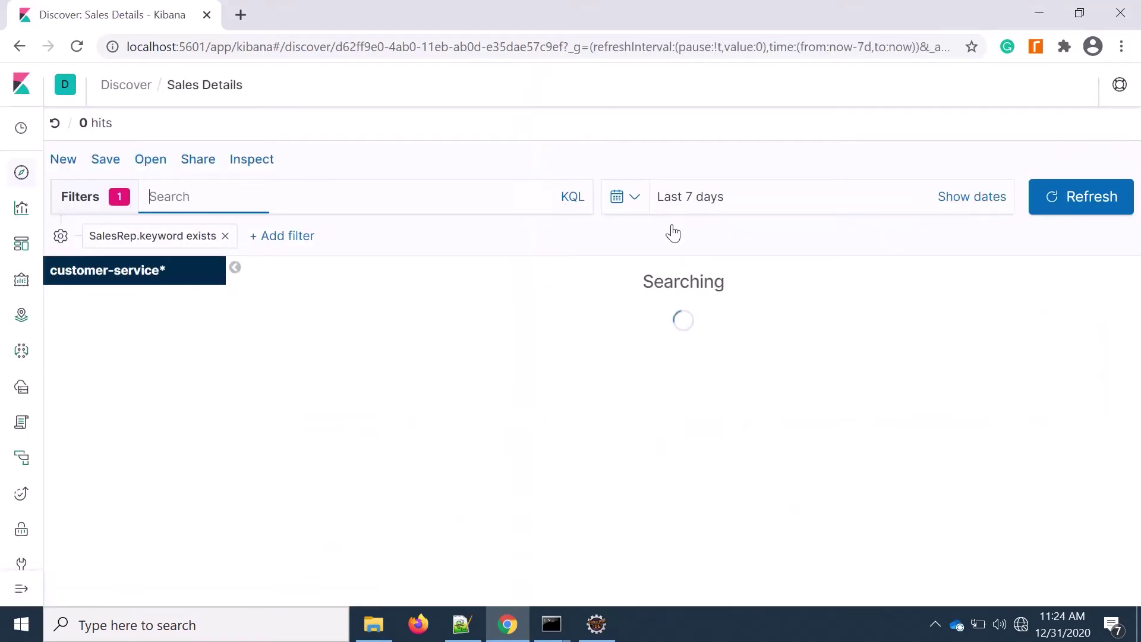
{"action": "scroll", "coordinate": [374, 437], "scroll_direction": "down", "scroll_amount": 3}
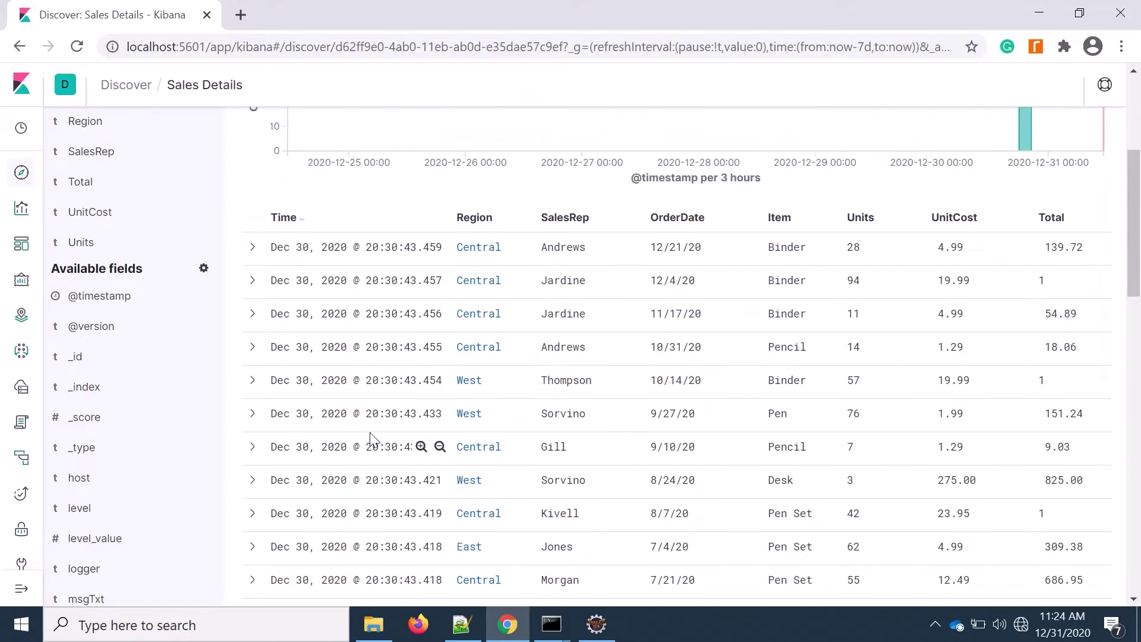
{"action": "scroll", "coordinate": [373, 437], "scroll_direction": "down", "scroll_amount": 2}
{"action": "scroll", "coordinate": [373, 437], "scroll_direction": "up", "scroll_amount": 2}
{"action": "scroll", "coordinate": [697, 125], "scroll_direction": "up", "scroll_amount": 2}
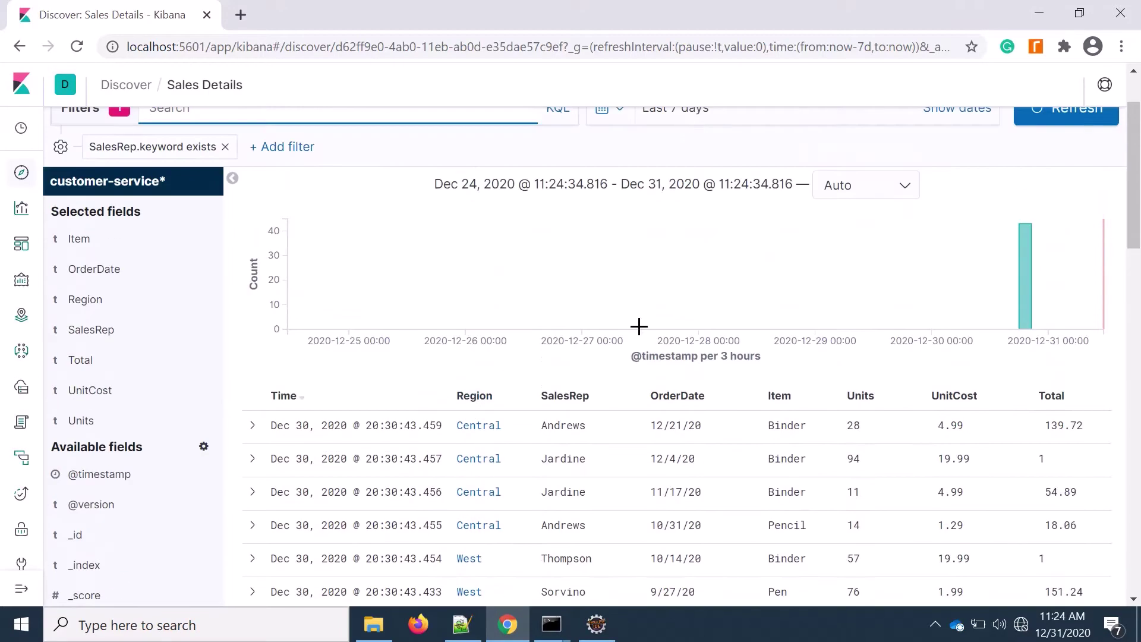
{"action": "scroll", "coordinate": [446, 477], "scroll_direction": "up", "scroll_amount": 1}
{"action": "scroll", "coordinate": [365, 467], "scroll_direction": "down", "scroll_amount": 1}
{"action": "scroll", "coordinate": [364, 461], "scroll_direction": "down", "scroll_amount": 2}
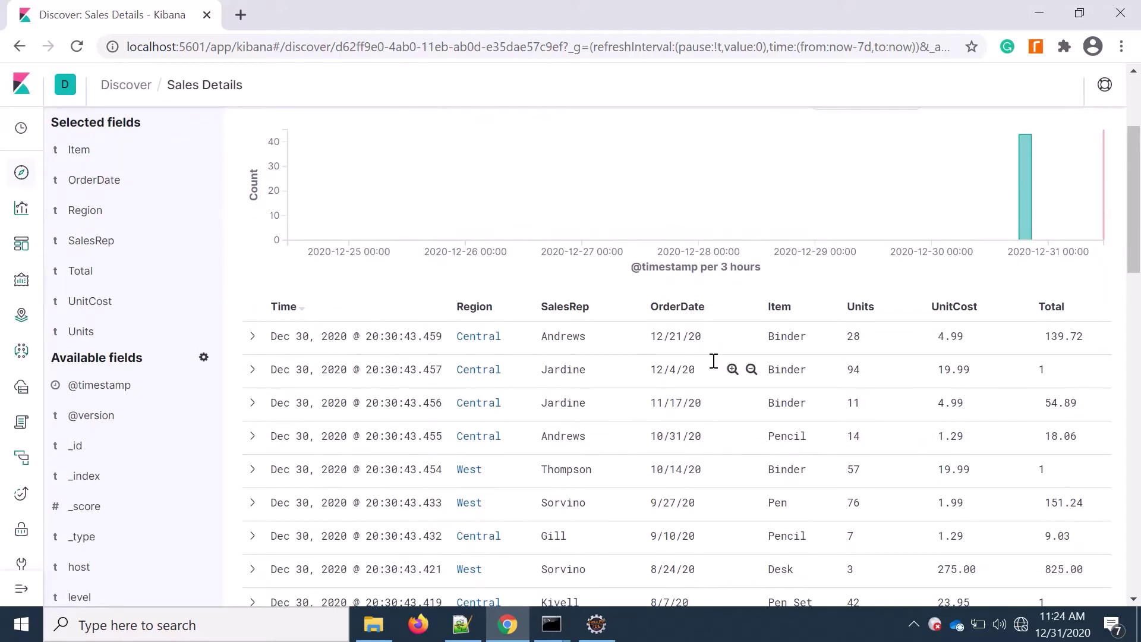
{"action": "scroll", "coordinate": [374, 432], "scroll_direction": "up", "scroll_amount": 2}
{"action": "scroll", "coordinate": [375, 431], "scroll_direction": "up", "scroll_amount": 1}
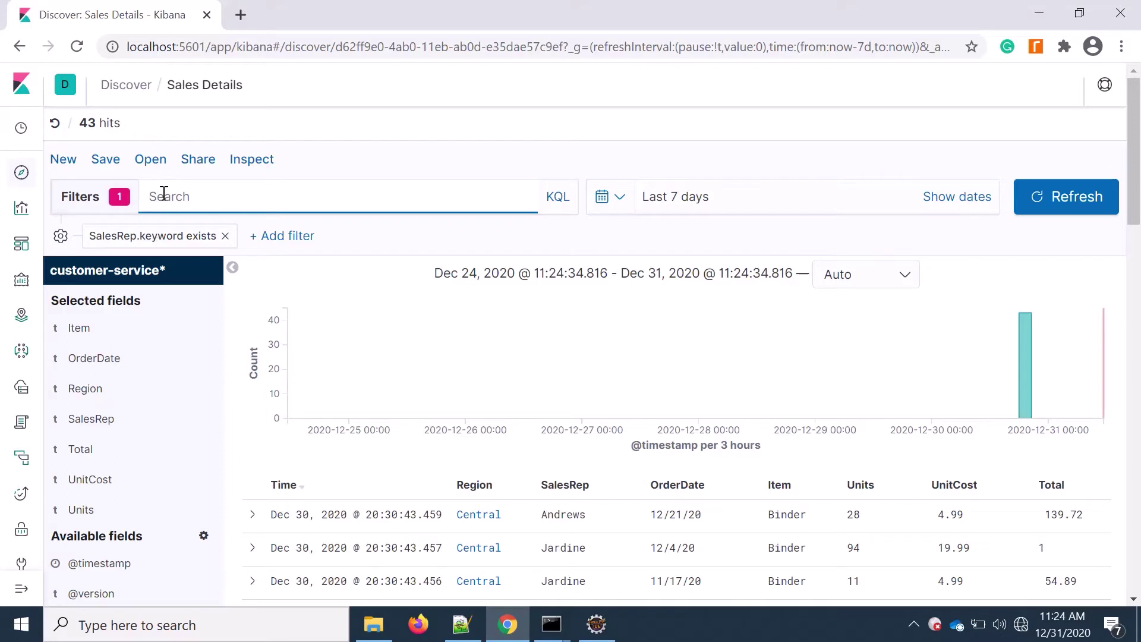
{"action": "type", "text": "Re"}
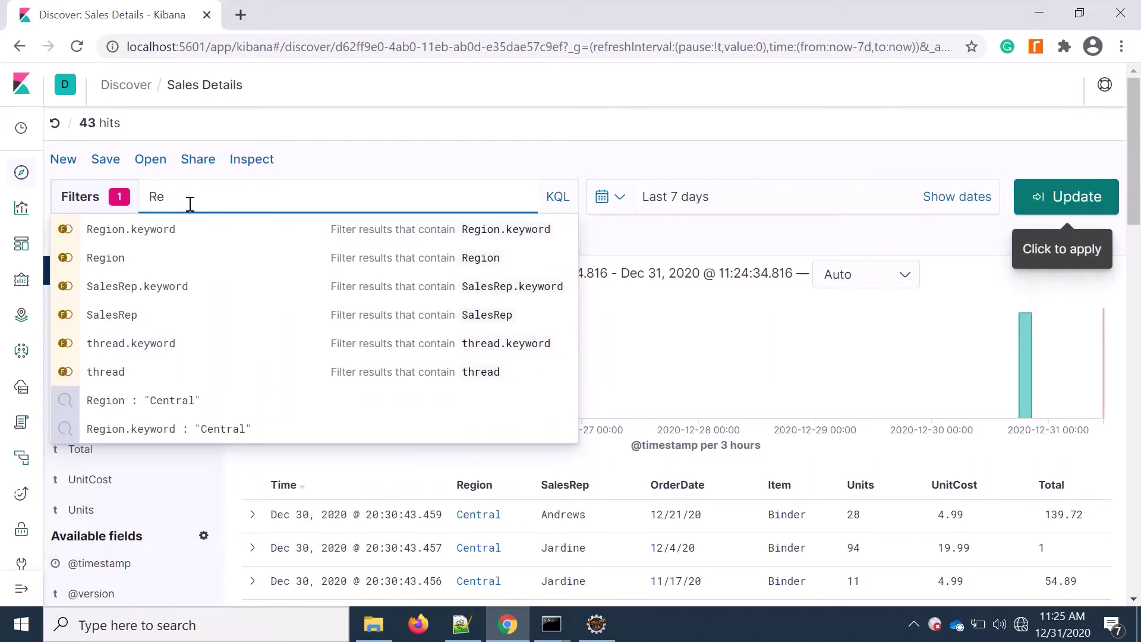
Filter Sales Details with the KQL query Region : "Central" for 24 hits, then select the page URL
{"action": "left_click", "coordinate": [123, 259]}
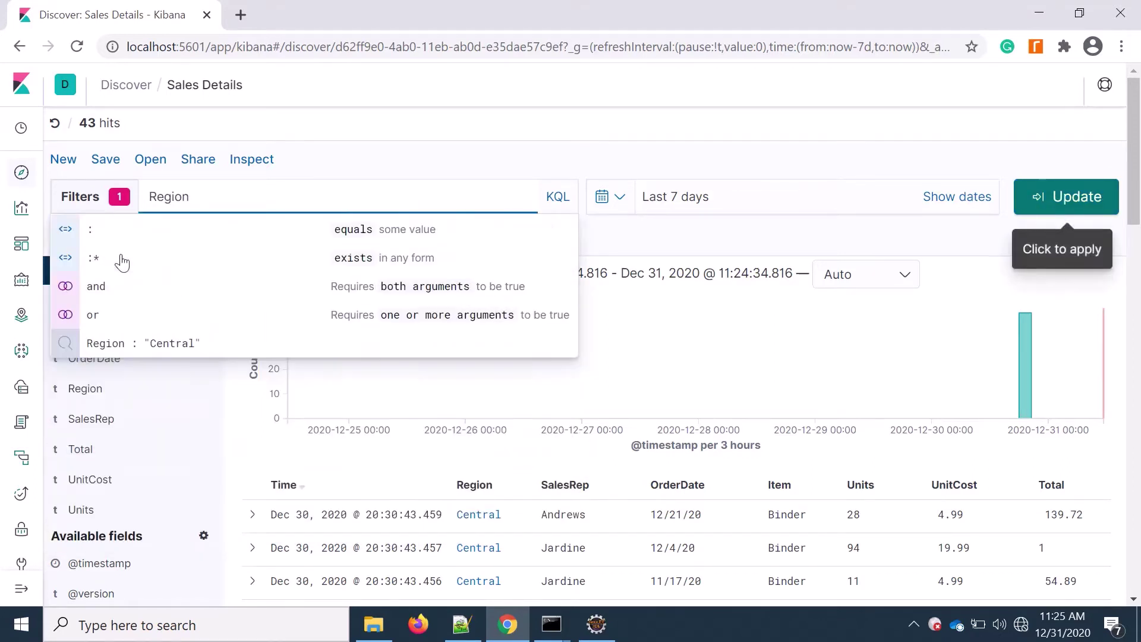
{"action": "left_click", "coordinate": [356, 239]}
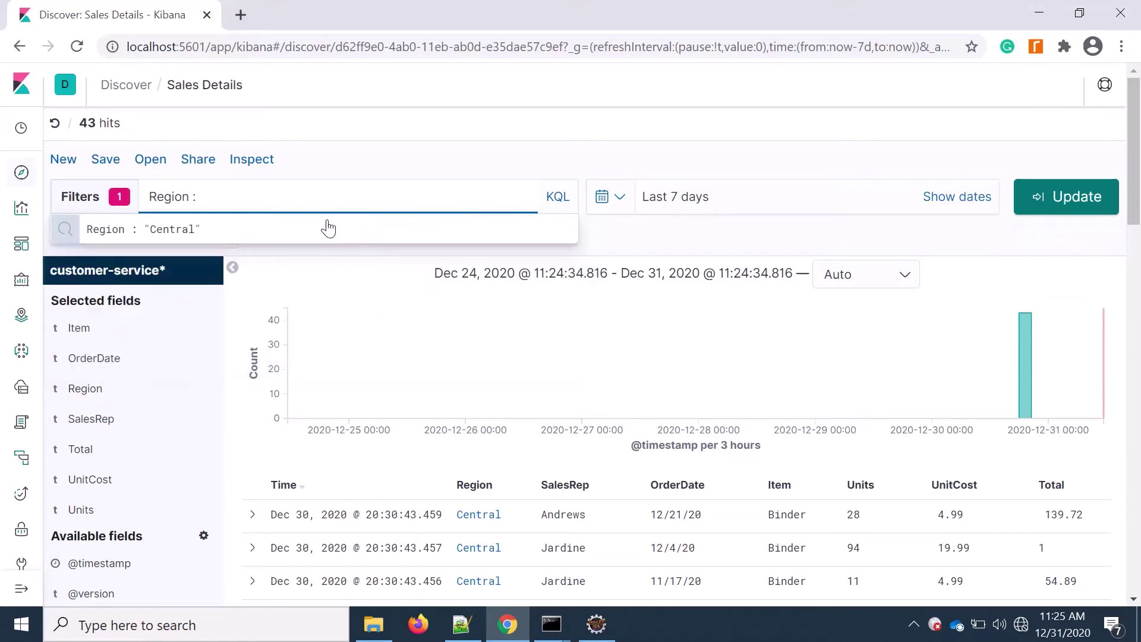
{"action": "left_click", "coordinate": [189, 233]}
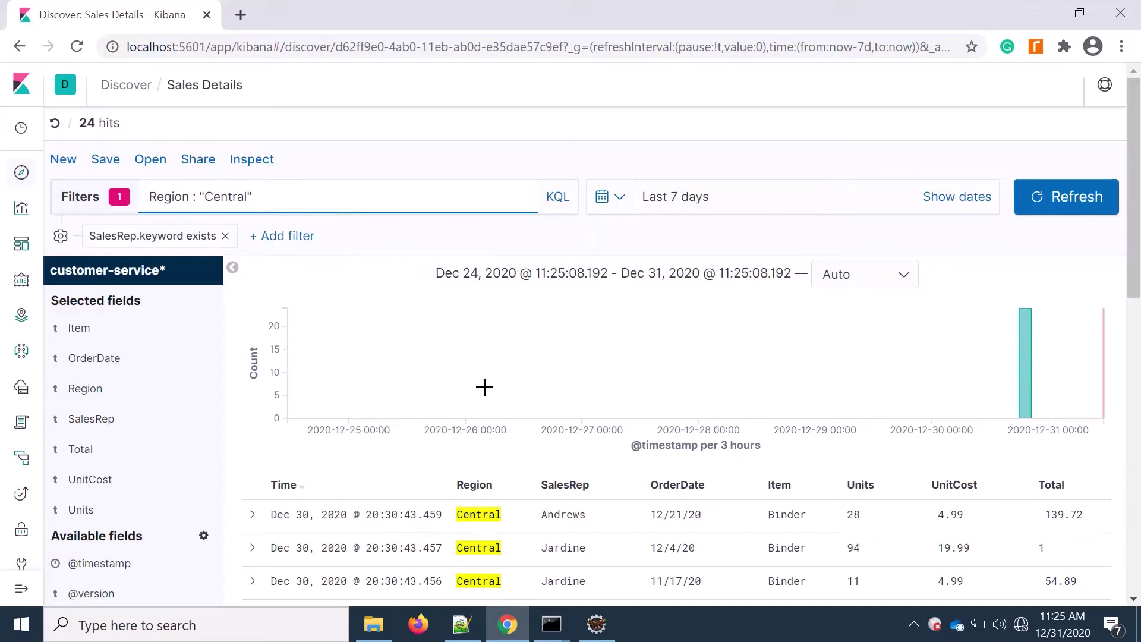
{"action": "scroll", "coordinate": [484, 387], "scroll_direction": "down", "scroll_amount": 4}
{"action": "scroll", "coordinate": [479, 422], "scroll_direction": "down", "scroll_amount": 3}
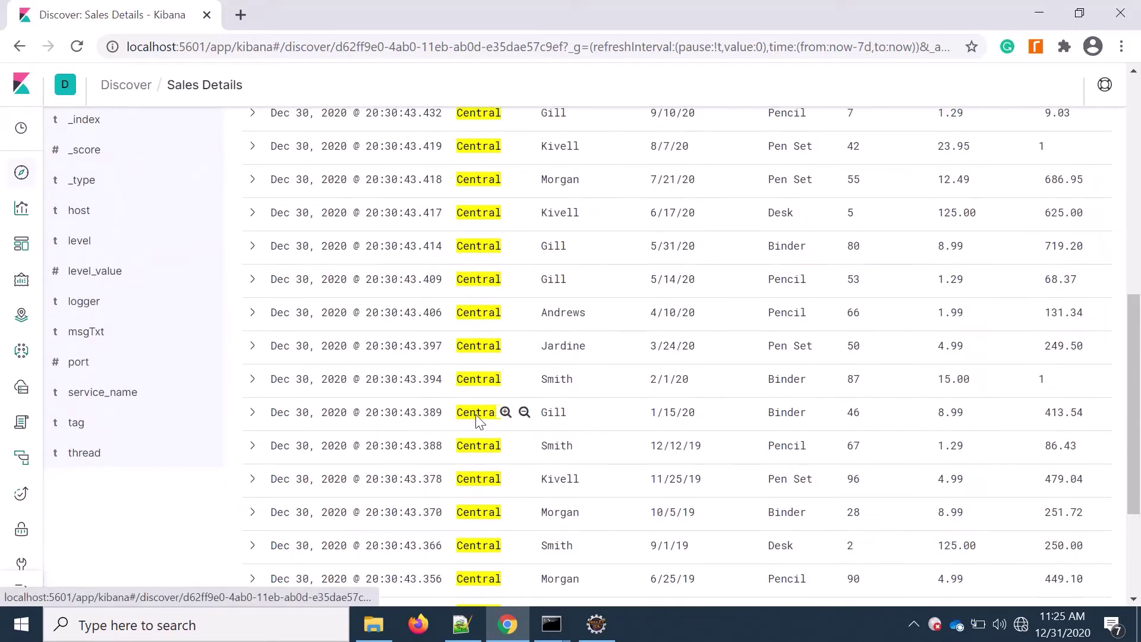
{"action": "scroll", "coordinate": [475, 415], "scroll_direction": "down", "scroll_amount": 1}
{"action": "scroll", "coordinate": [465, 406], "scroll_direction": "up", "scroll_amount": 1}
{"action": "scroll", "coordinate": [459, 400], "scroll_direction": "up", "scroll_amount": 6}
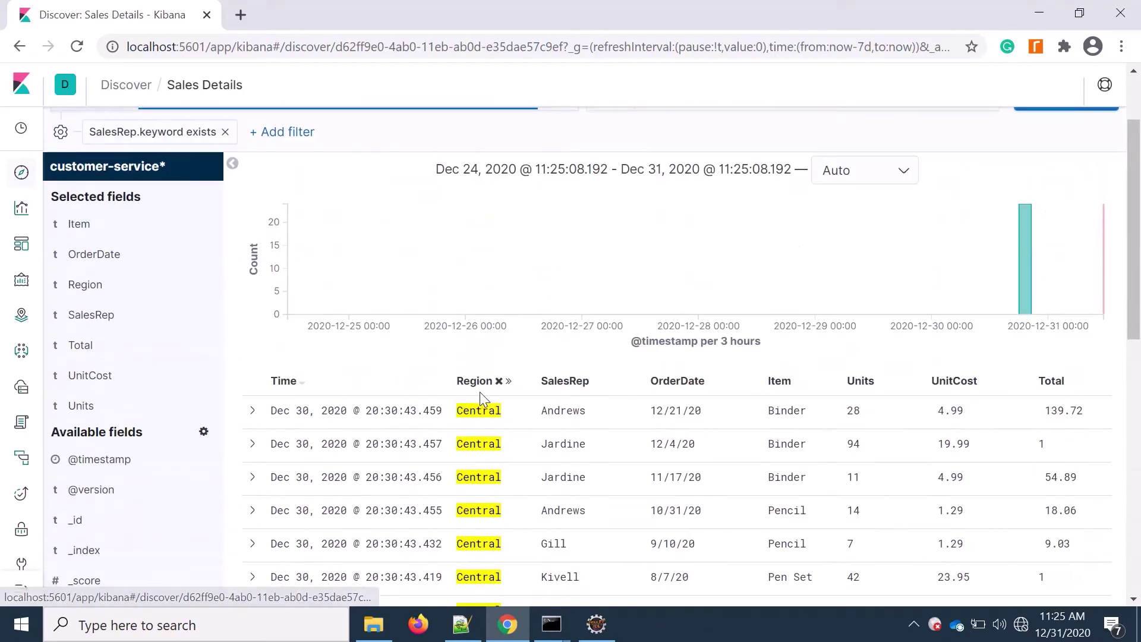
{"action": "scroll", "coordinate": [481, 391], "scroll_direction": "down", "scroll_amount": 2}
{"action": "scroll", "coordinate": [479, 391], "scroll_direction": "up", "scroll_amount": 4}
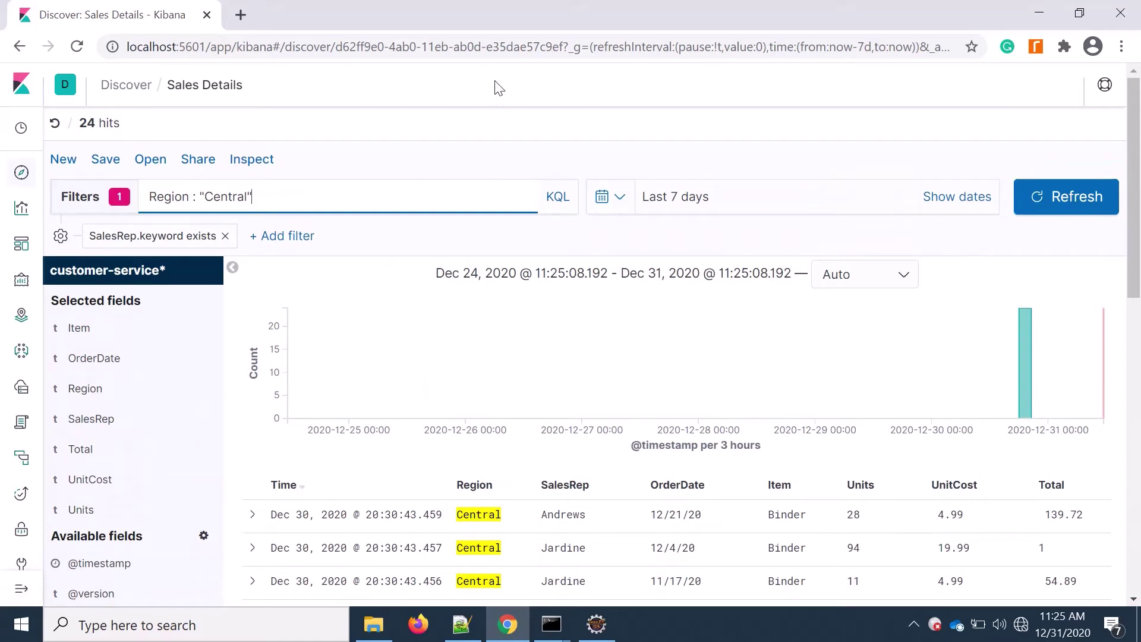
{"action": "left_click", "coordinate": [483, 47]}
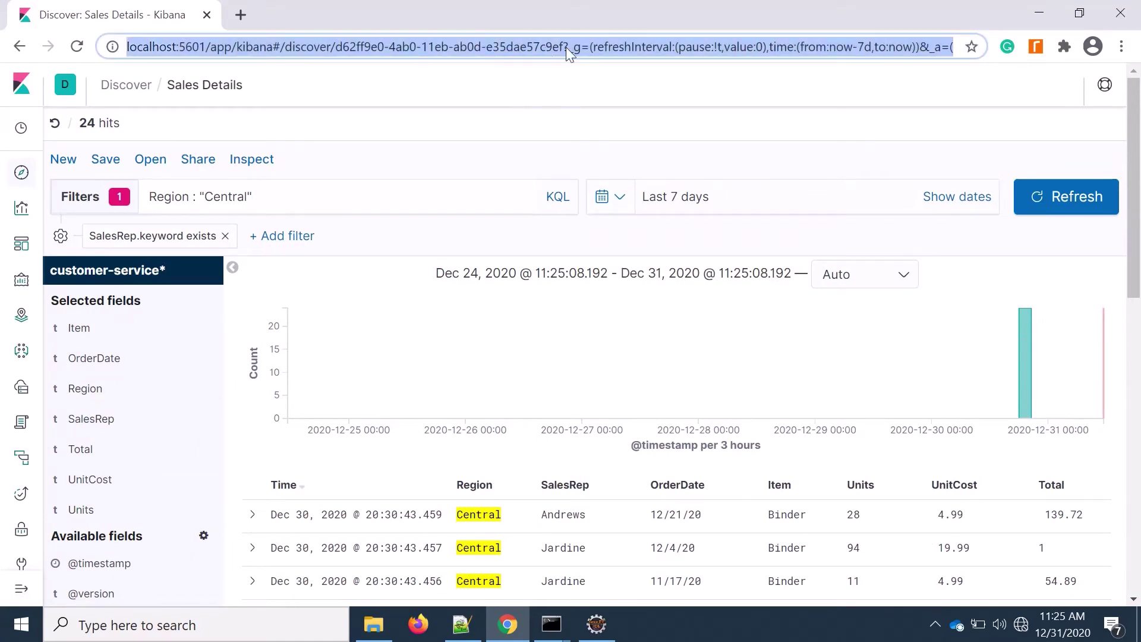
Paste the Central-filtered Sales Details Discover link on a new line below the drilldown example
{"action": "left_click", "coordinate": [461, 627]}
{"action": "left_click", "coordinate": [531, 313]}
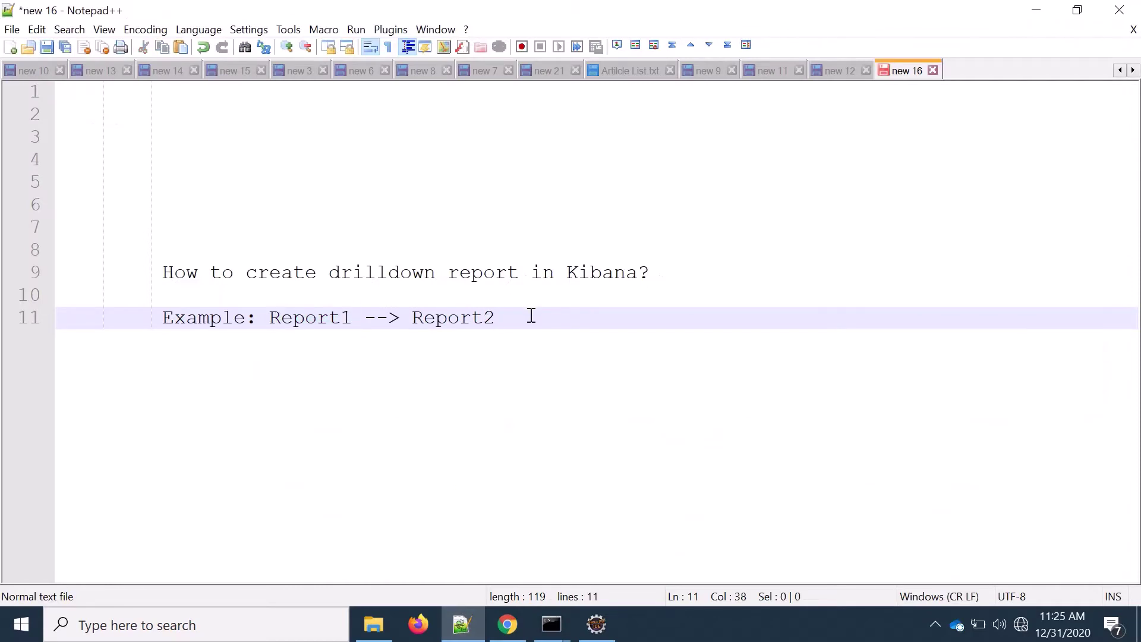
{"action": "key", "text": "Return"}
{"action": "key", "text": "Return"}
{"action": "key", "text": "Return"}
{"action": "type", "text": "http://localhost:5601/app/kibana#/discover/d62ff9e0-4ab0-11eb-ab0d-e35dae57c9ef?_g=(refreshInterval:(pause:!t,value:0),time:(from:now-7d,to:now))&_a=(columns:!(Region,SalesRep,OrderDate,Item,Units,UnitCost,Total),filters:!(('$state':(store:appState),exists:(field:SalesRep.keyword),meta:(alias:!n,disabled:!f,index:f1e13d10-4507-11eb-b4a1-859513e714fd,key:SalesRep.keyword,negate:!f,type:exists,value:exists))),index:f1e13d10-4507-11eb-b4a1-859513e714fd,interval:auto,query:(language:kuery,query:'Region%20:%20%22Central%22'),sort:!('@timestamp',desc))"}
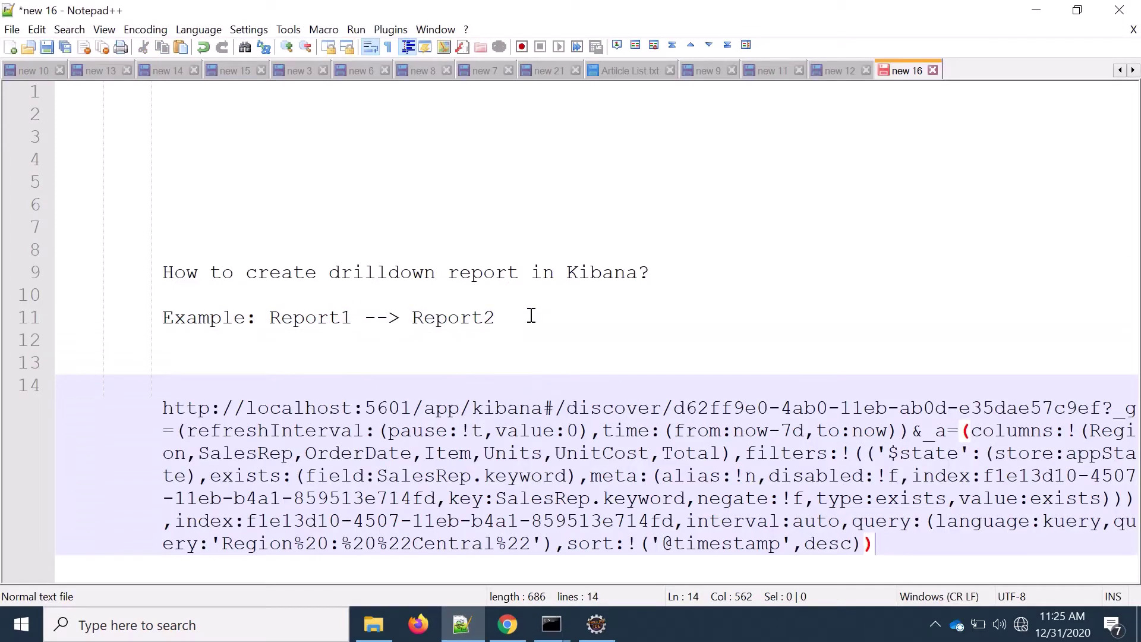
Select the encoded Region "Central" query portion of the pasted Discover link
{"action": "double_click", "coordinate": [445, 549]}
{"action": "left_click", "coordinate": [422, 543]}
{"action": "left_click_drag", "start_coordinate": [294, 546], "coordinate": [533, 547]}
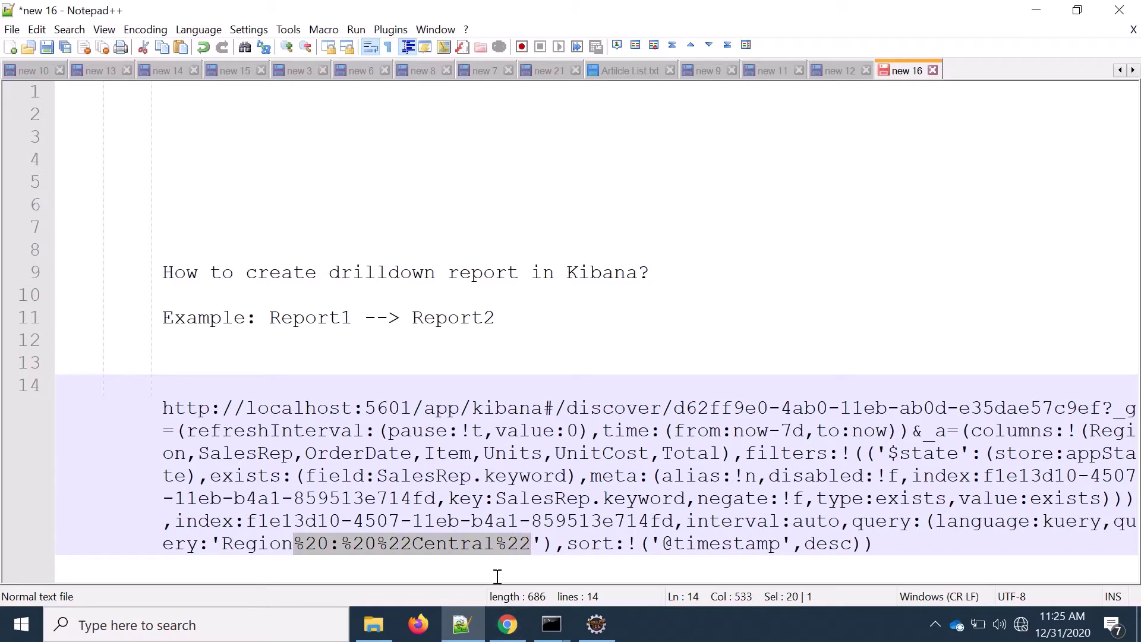
{"action": "left_click", "coordinate": [370, 546]}
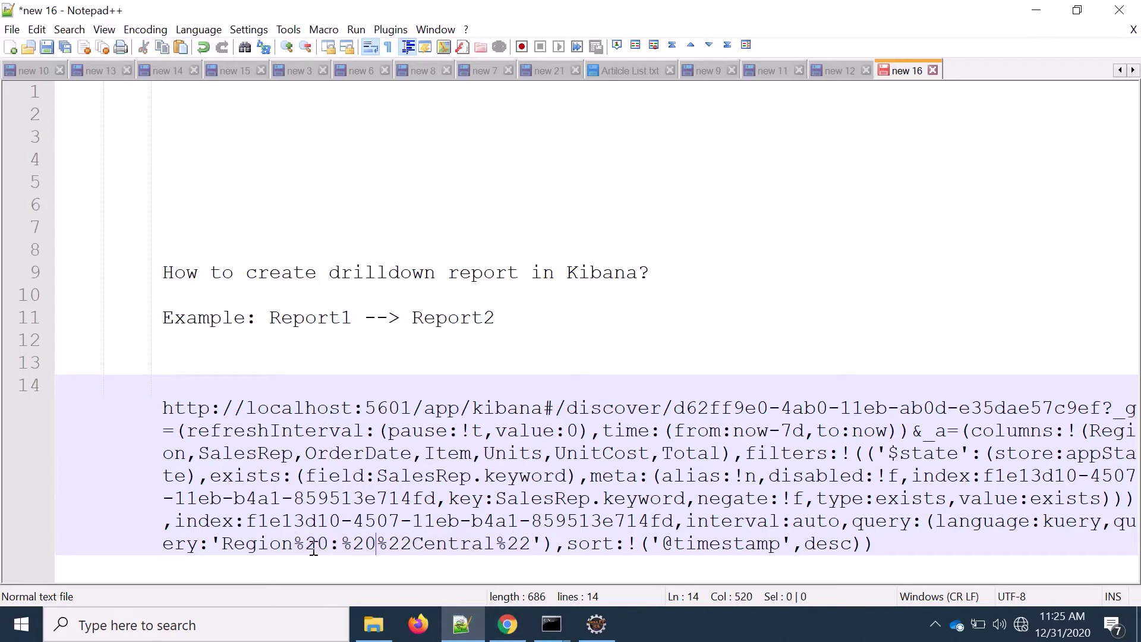
{"action": "left_click_drag", "start_coordinate": [305, 543], "coordinate": [462, 545]}
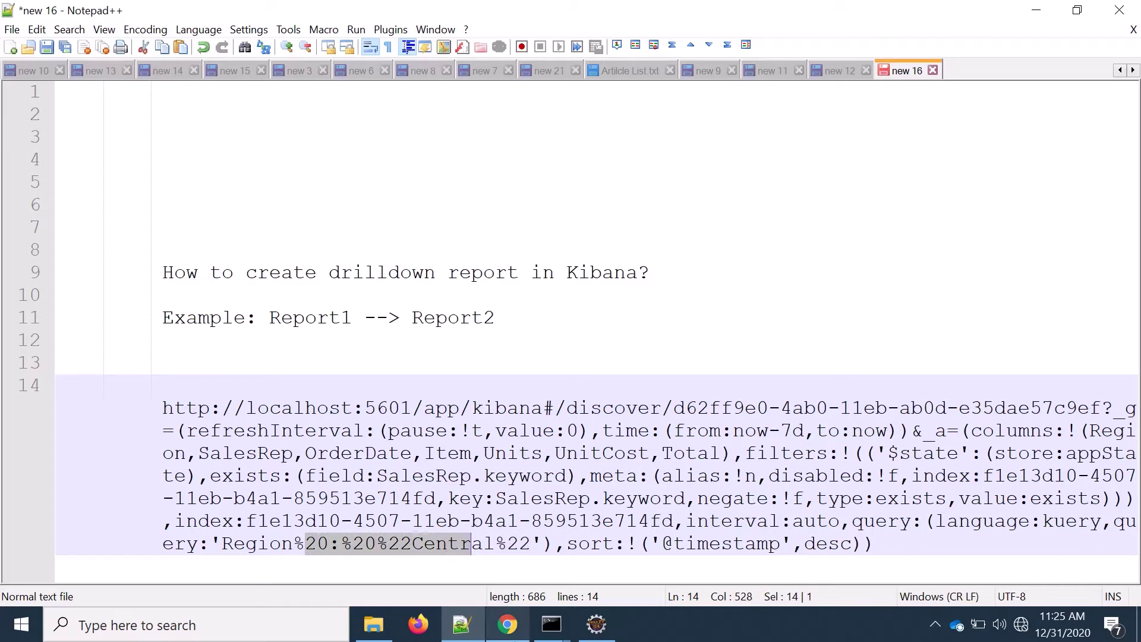
{"action": "left_click", "coordinate": [506, 624]}
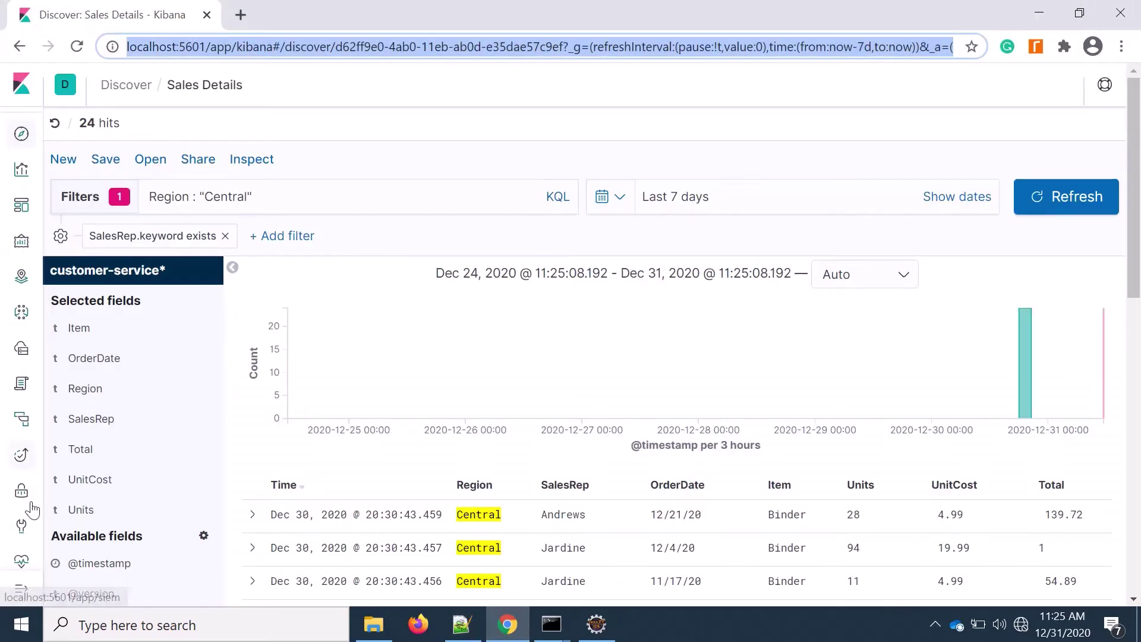
{"action": "scroll", "coordinate": [27, 517], "scroll_direction": "down", "scroll_amount": 4}
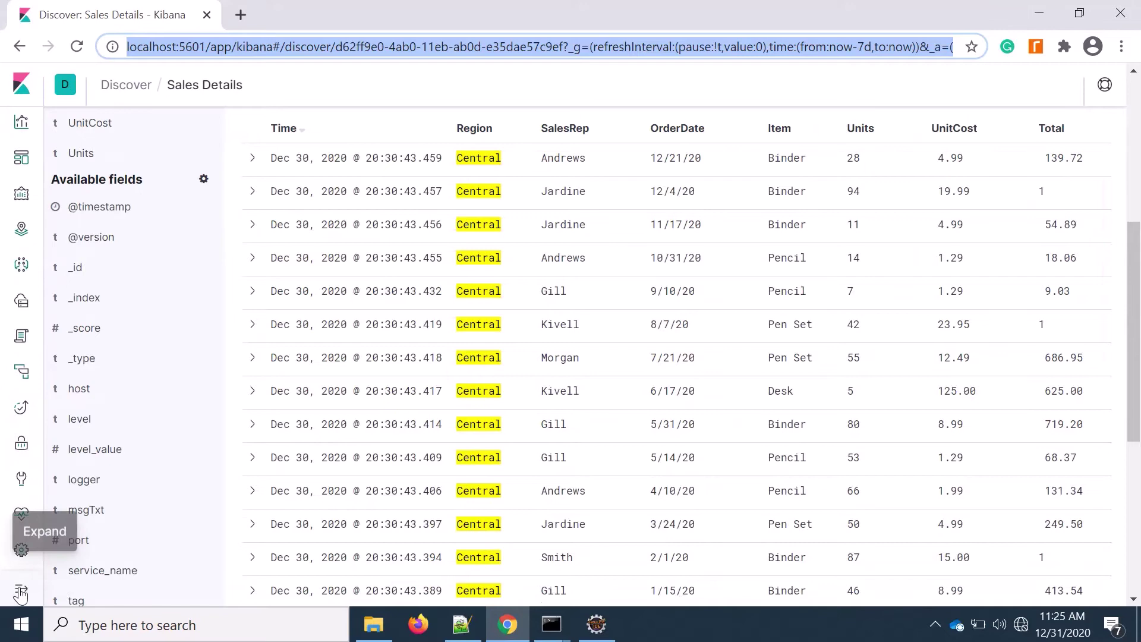
Go to Management > Index Patterns > customer-service* and locate the Region field
{"action": "left_click", "coordinate": [19, 593]}
{"action": "scroll", "coordinate": [179, 517], "scroll_direction": "down", "scroll_amount": 1}
{"action": "scroll", "coordinate": [178, 518], "scroll_direction": "down", "scroll_amount": 3}
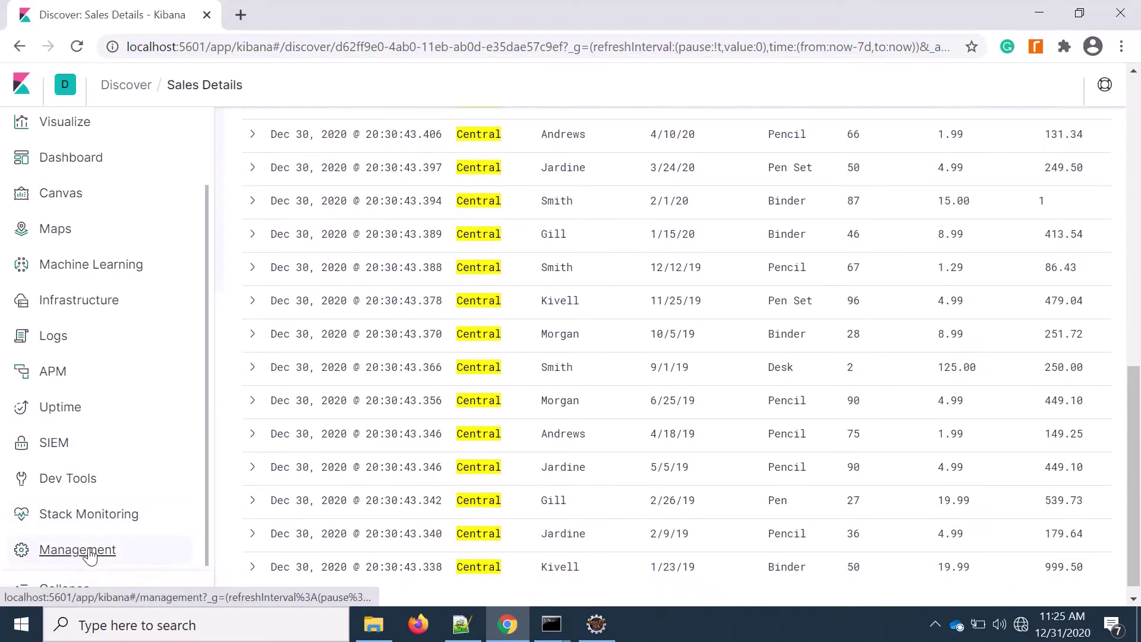
{"action": "left_click", "coordinate": [89, 551]}
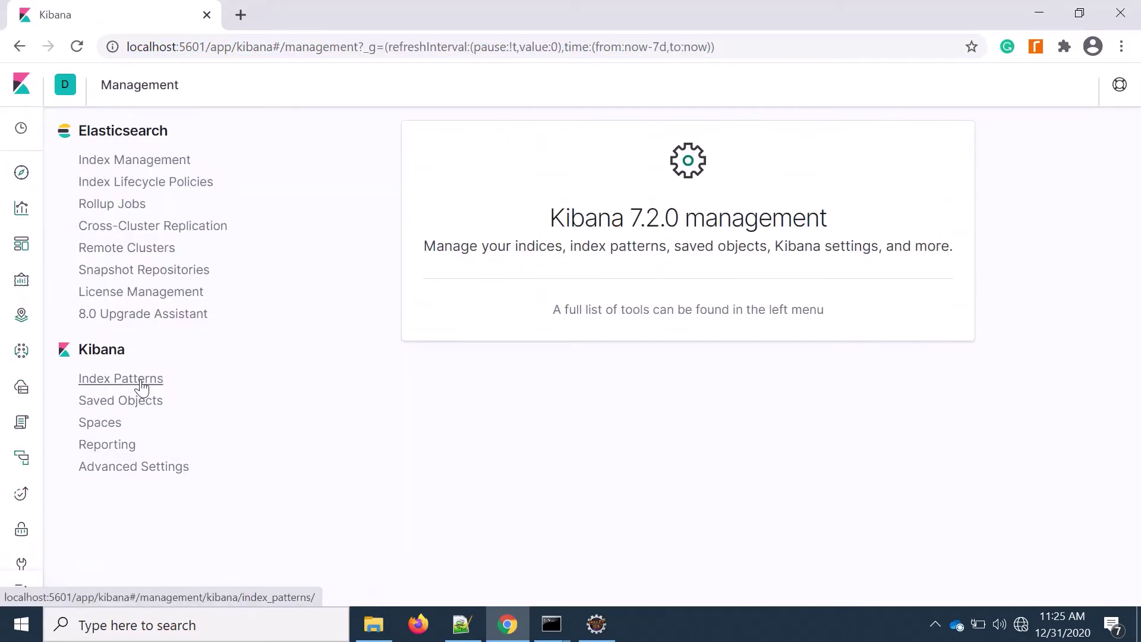
{"action": "left_click", "coordinate": [141, 386]}
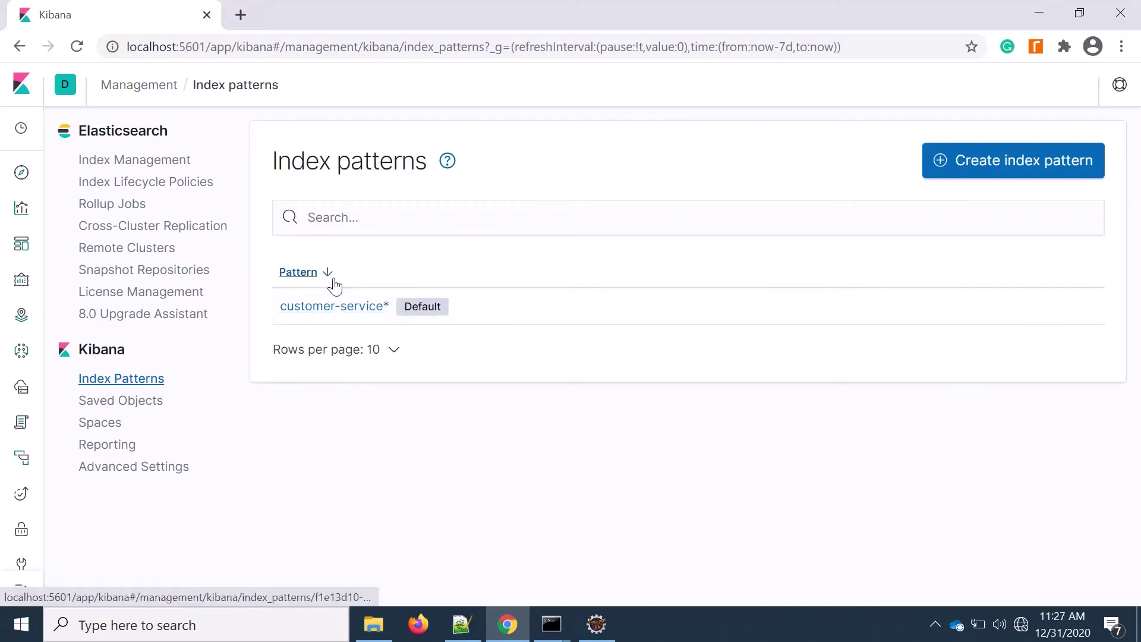
{"action": "left_click", "coordinate": [312, 308]}
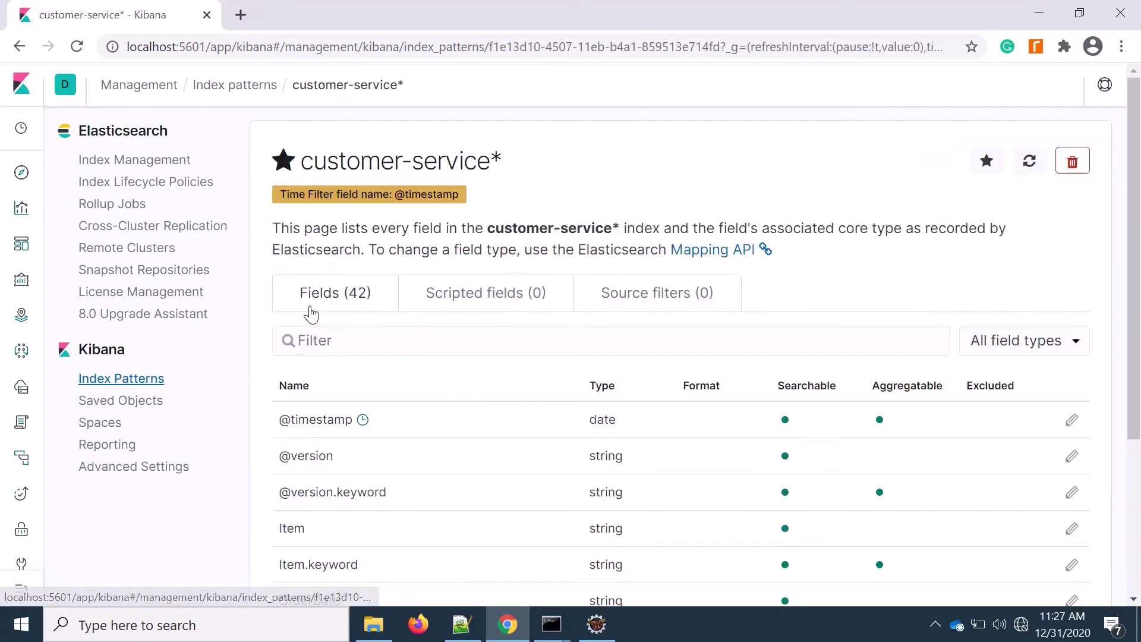
{"action": "scroll", "coordinate": [315, 307], "scroll_direction": "down", "scroll_amount": 1}
{"action": "scroll", "coordinate": [315, 308], "scroll_direction": "down", "scroll_amount": 3}
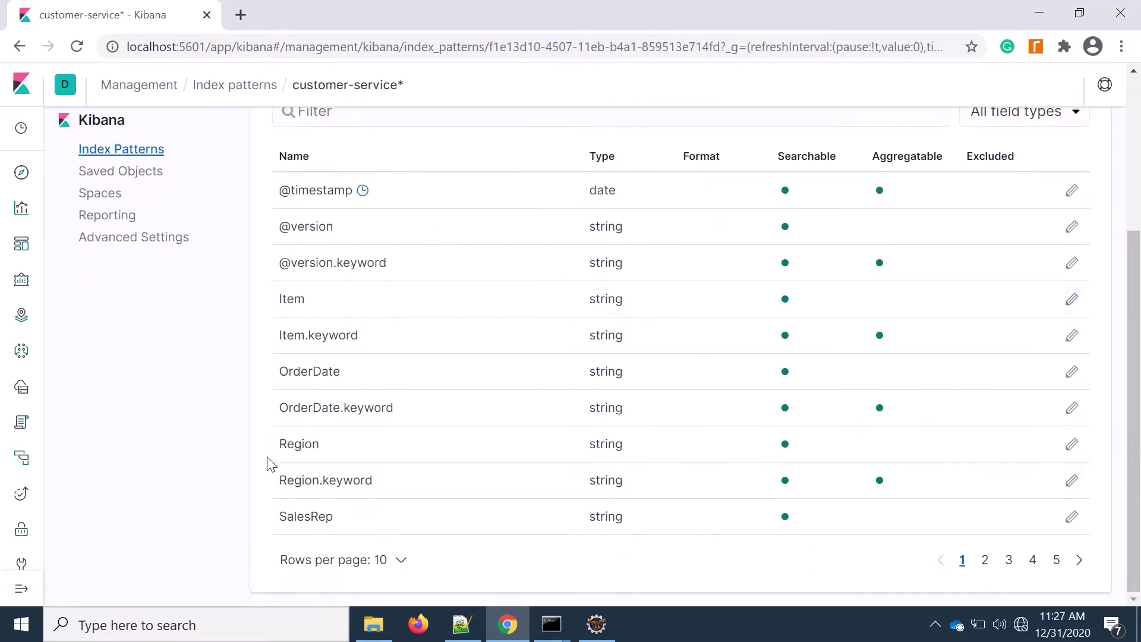
{"action": "double_click", "coordinate": [281, 443]}
Set the Region field's format to Url, keeping the type as Link
{"action": "left_click", "coordinate": [1071, 446]}
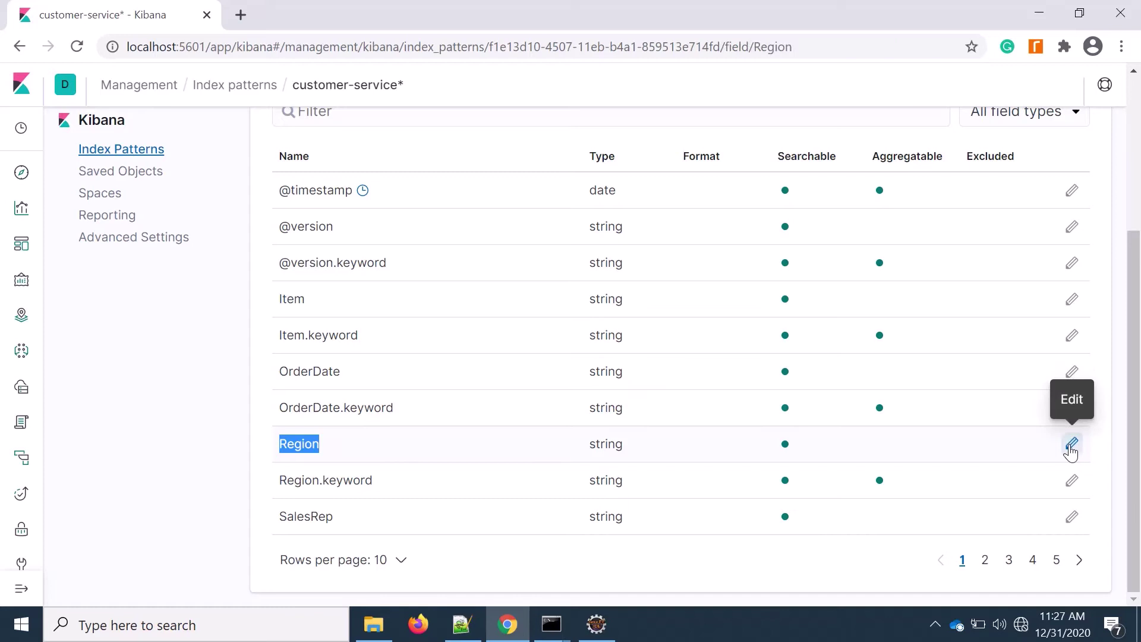
{"action": "scroll", "coordinate": [441, 279], "scroll_direction": "down", "scroll_amount": 1}
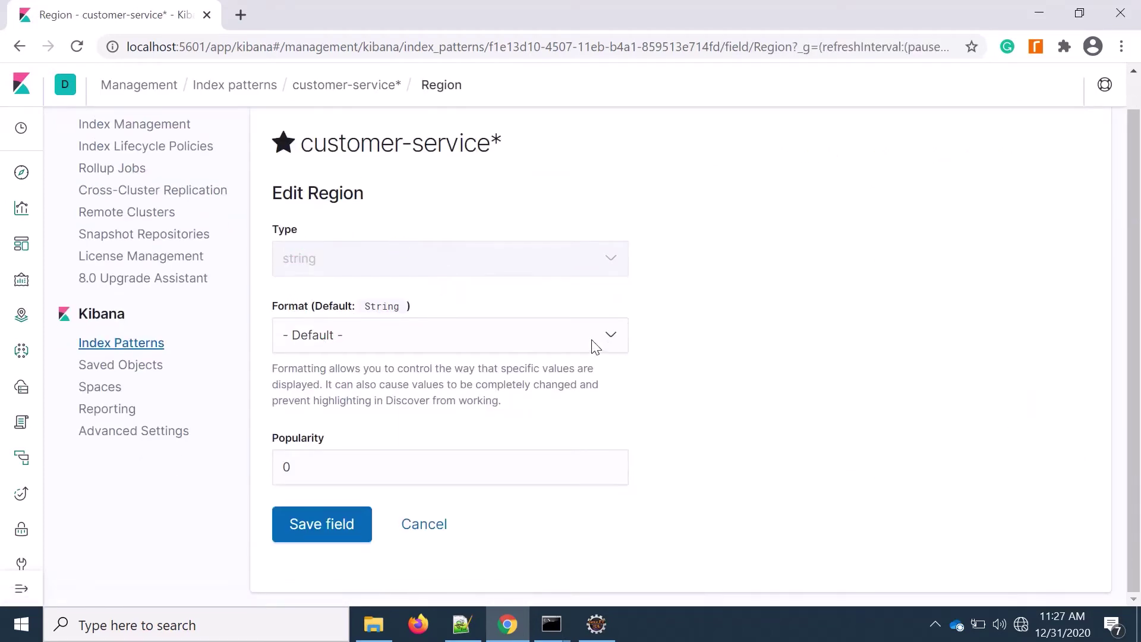
{"action": "left_click", "coordinate": [612, 341]}
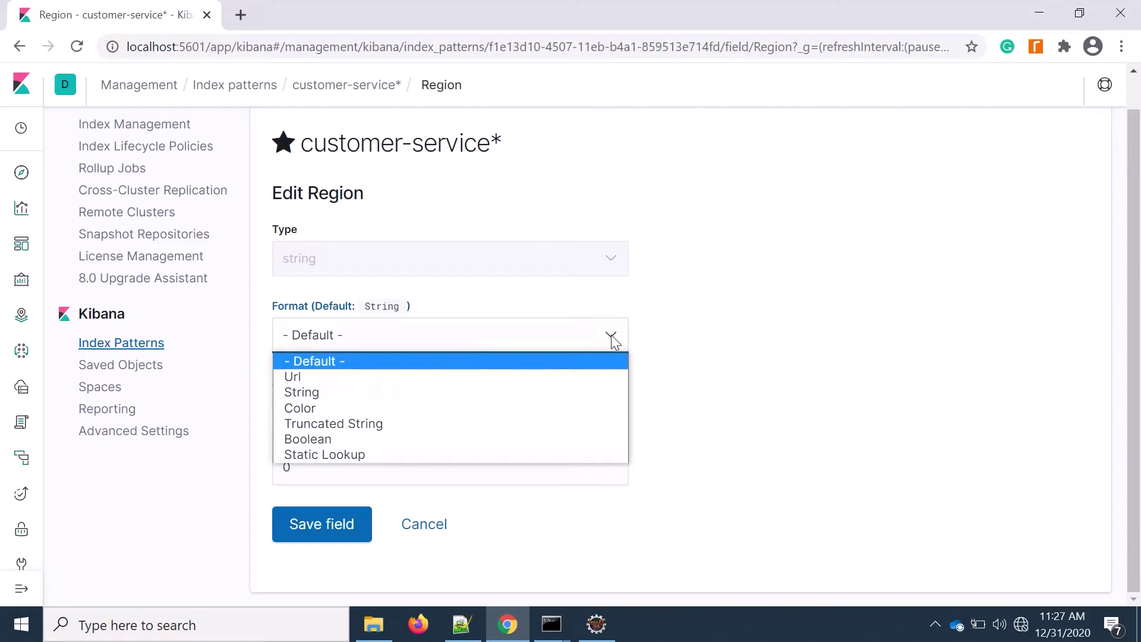
{"action": "left_click", "coordinate": [312, 375]}
{"action": "scroll", "coordinate": [729, 367], "scroll_direction": "down", "scroll_amount": 1}
{"action": "scroll", "coordinate": [729, 367], "scroll_direction": "down", "scroll_amount": 1}
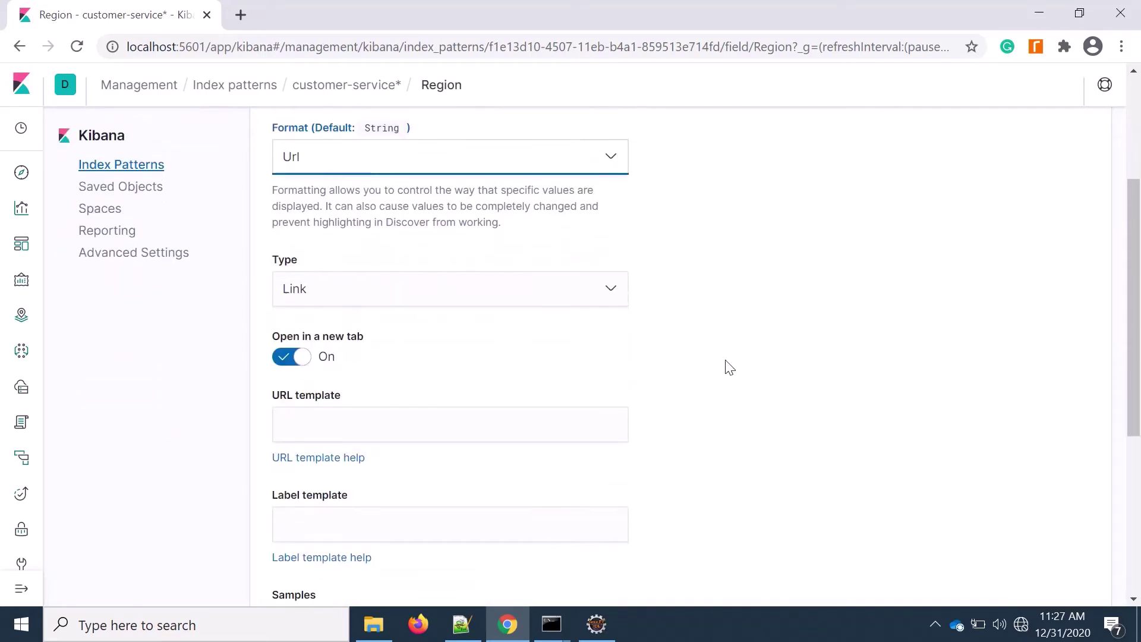
{"action": "left_click", "coordinate": [620, 293]}
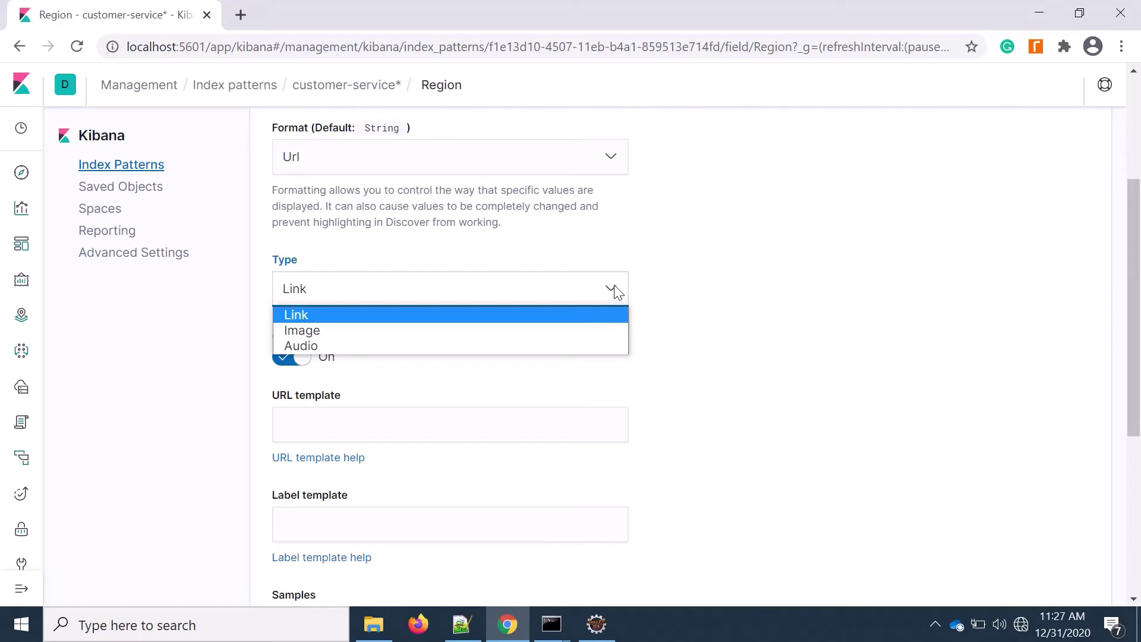
{"action": "left_click", "coordinate": [614, 284]}
{"action": "scroll", "coordinate": [348, 414], "scroll_direction": "down", "scroll_amount": 2}
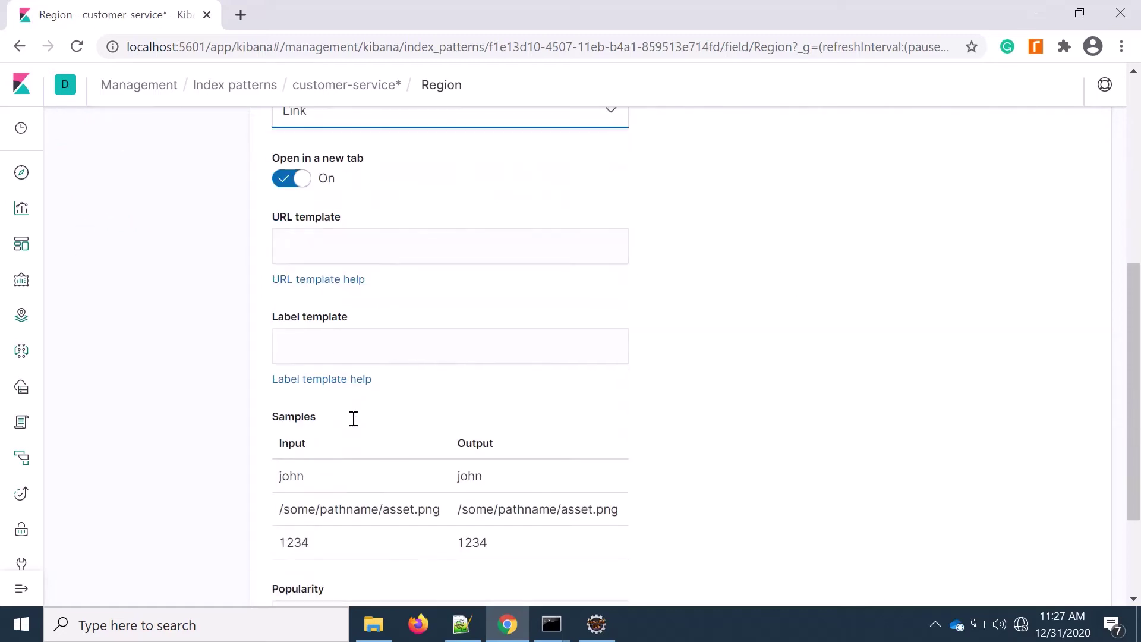
Enter {{value}} as the Region field's label template and select that text
{"action": "left_click", "coordinate": [302, 243]}
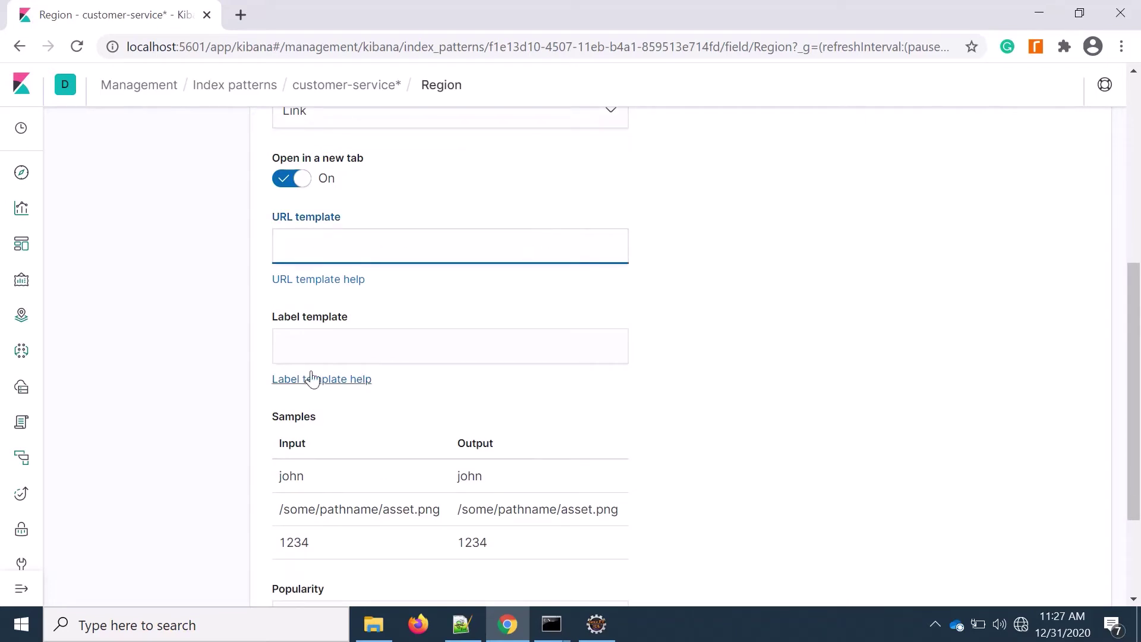
{"action": "left_click", "coordinate": [296, 345]}
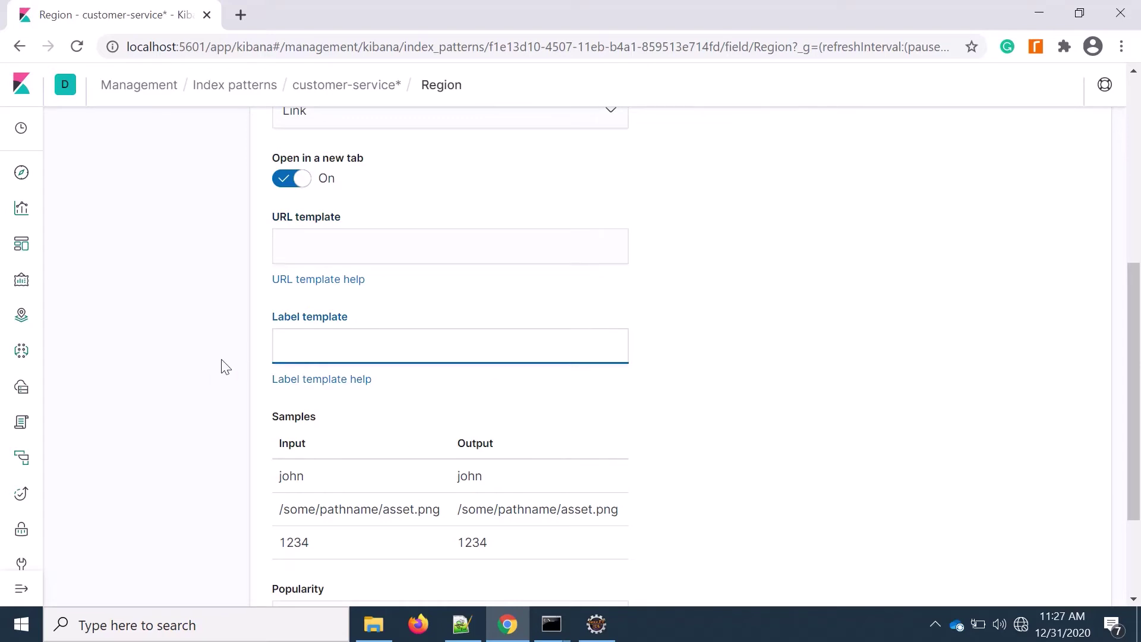
{"action": "scroll", "coordinate": [225, 366], "scroll_direction": "down", "scroll_amount": 1}
{"action": "scroll", "coordinate": [225, 367], "scroll_direction": "down", "scroll_amount": 1}
{"action": "scroll", "coordinate": [250, 379], "scroll_direction": "up", "scroll_amount": 1}
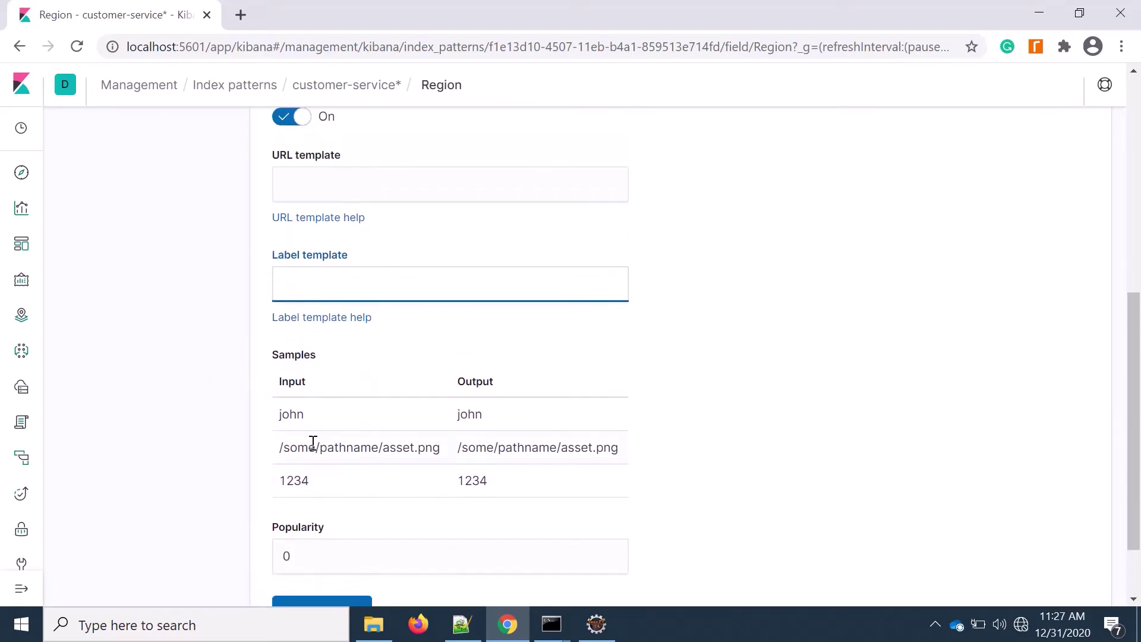
{"action": "scroll", "coordinate": [390, 361], "scroll_direction": "up", "scroll_amount": 1}
{"action": "type", "text": "{{value}}"}
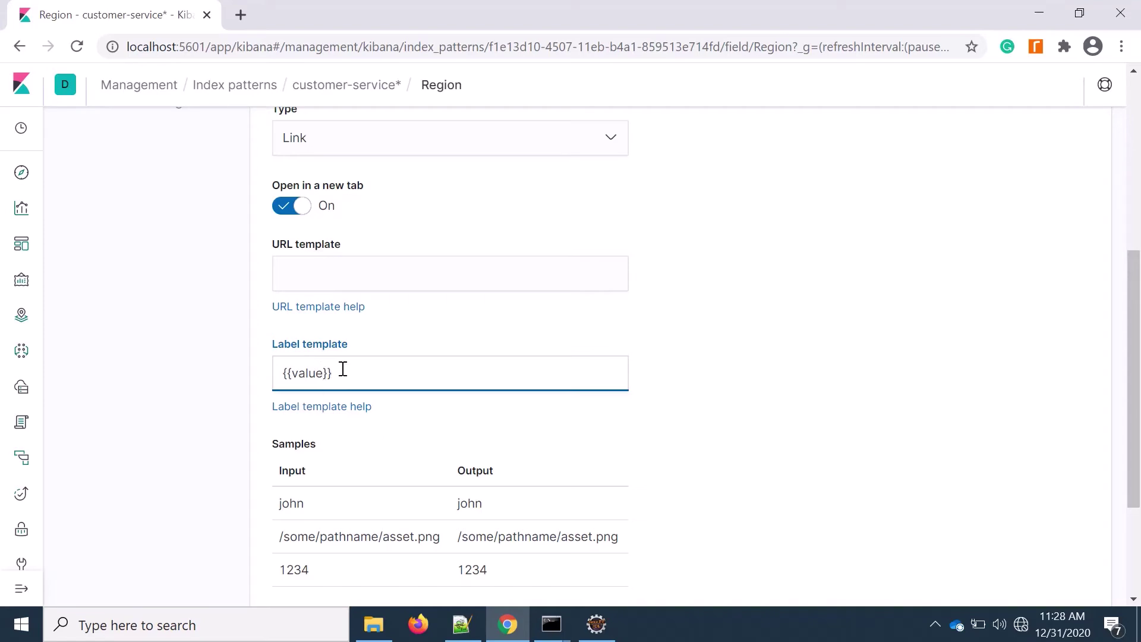
{"action": "left_click_drag", "start_coordinate": [343, 370], "coordinate": [281, 369]}
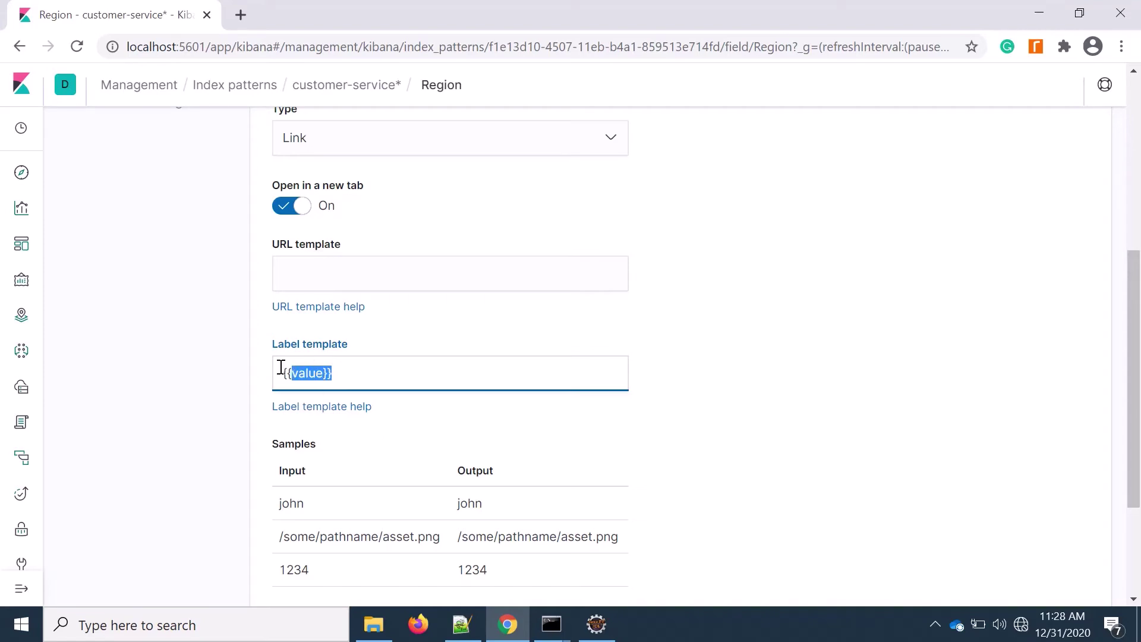
Replace Central with {{value}} in the noted Discover link and select the whole link
{"action": "left_click", "coordinate": [461, 625]}
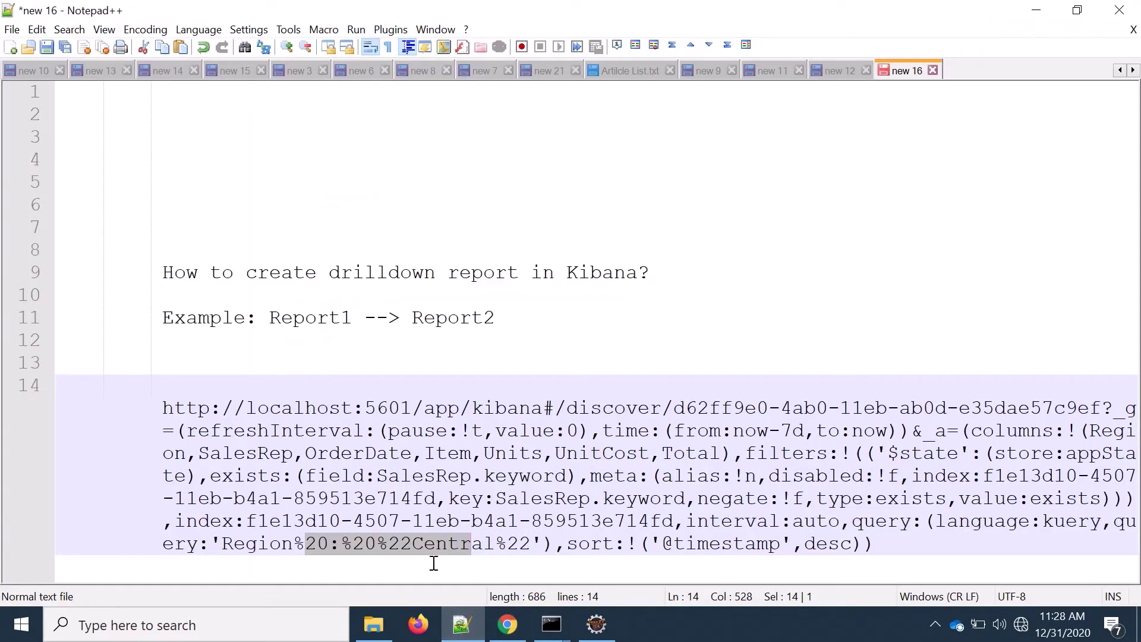
{"action": "double_click", "coordinate": [439, 540]}
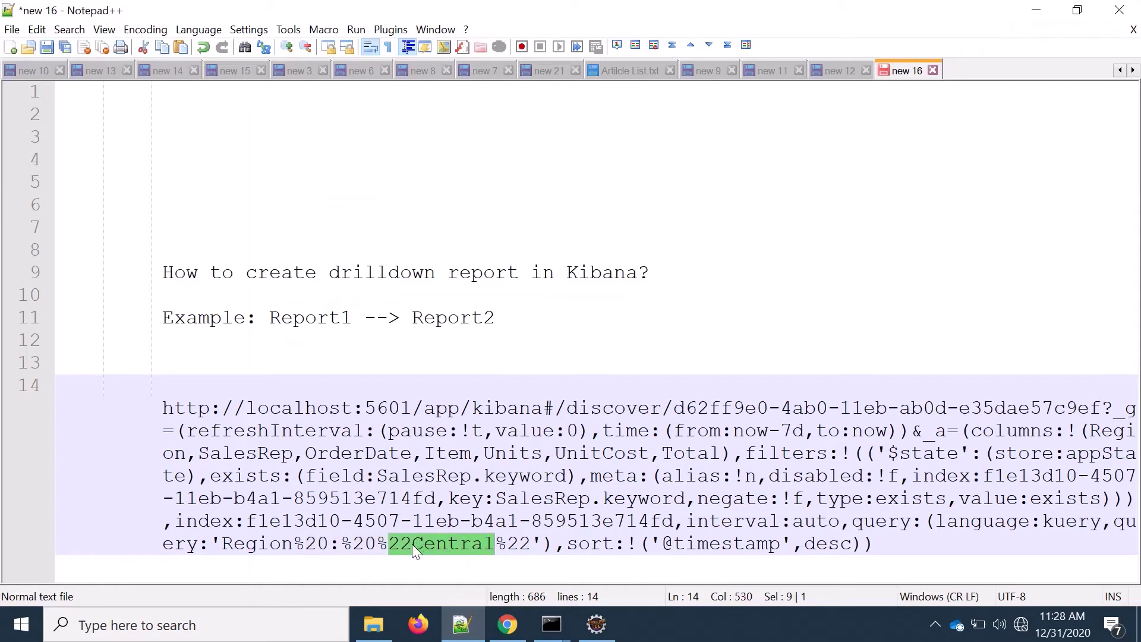
{"action": "left_click_drag", "start_coordinate": [412, 545], "coordinate": [496, 546]}
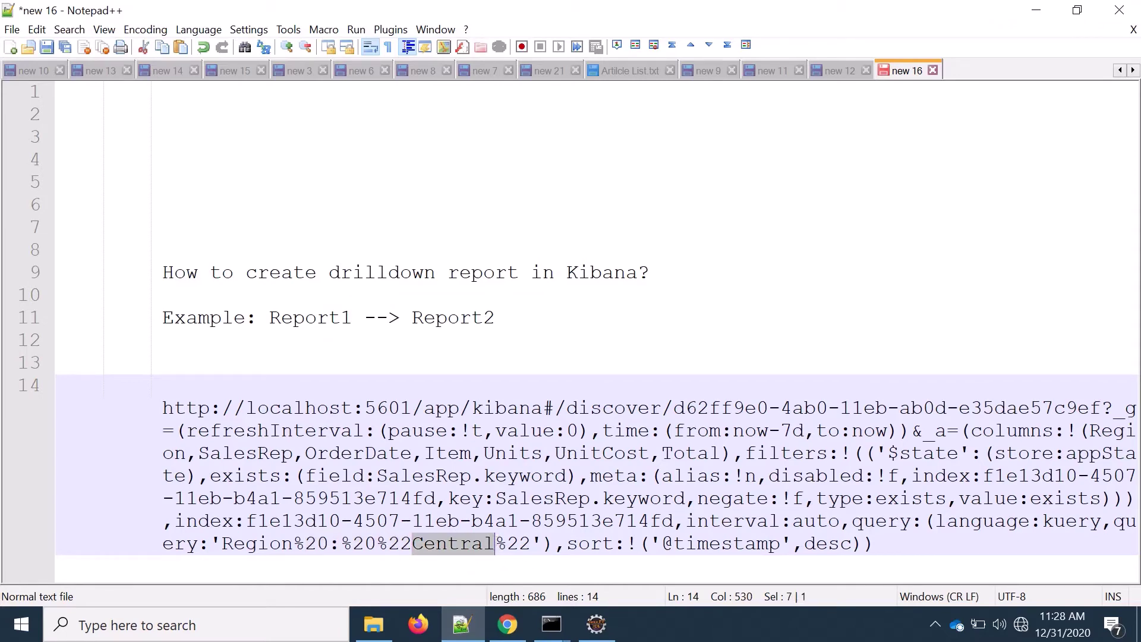
{"action": "type", "text": "{{value}}"}
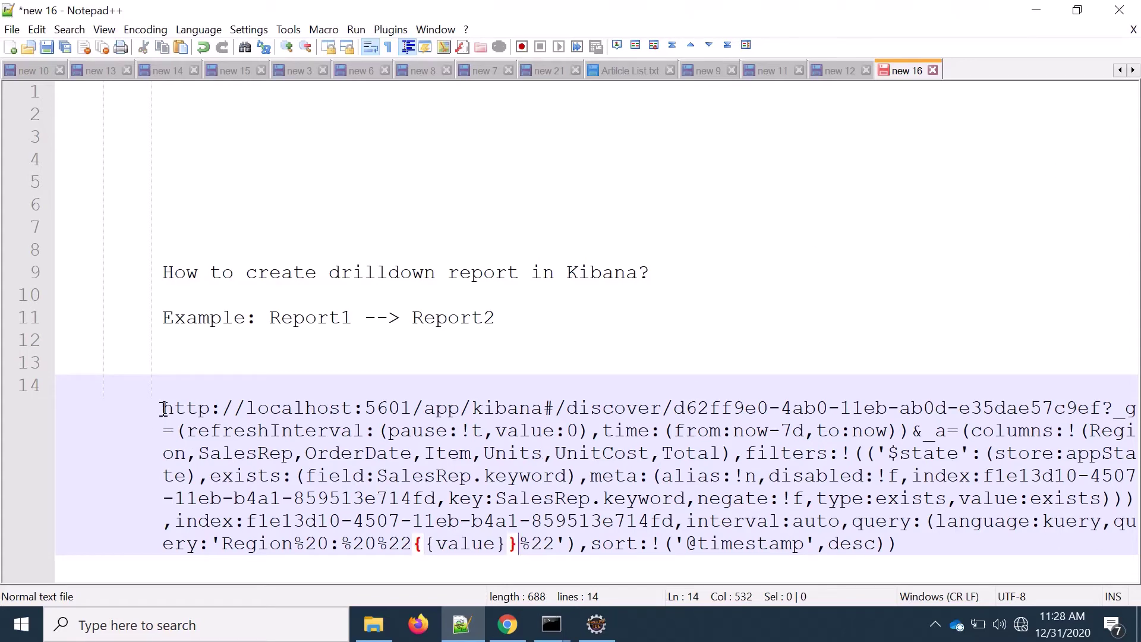
{"action": "left_click_drag", "start_coordinate": [163, 409], "coordinate": [898, 545]}
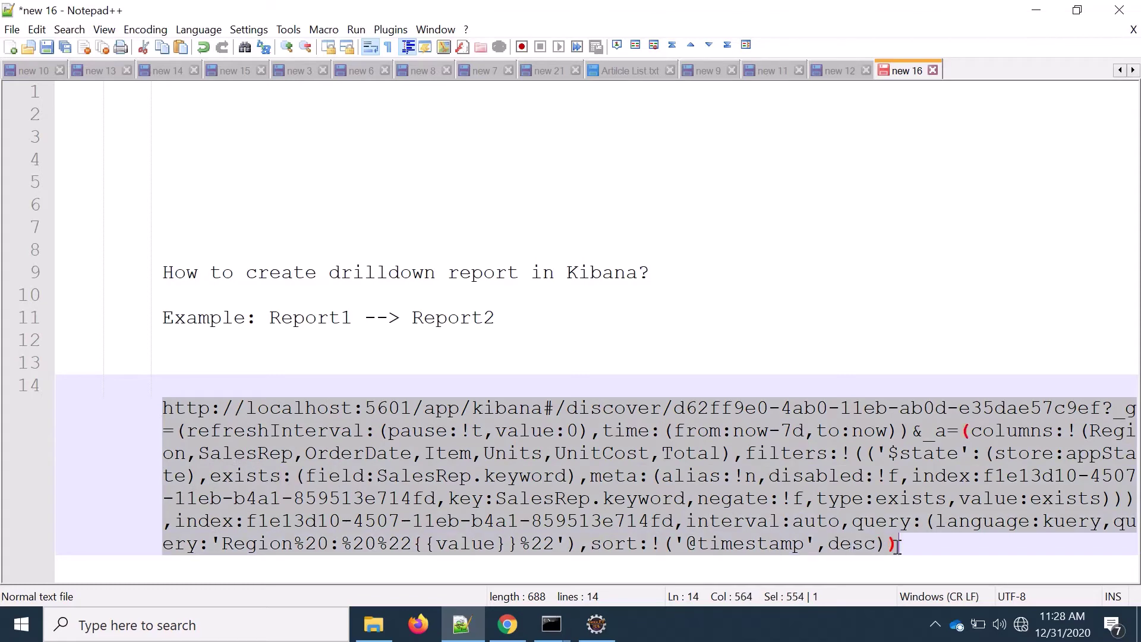
{"action": "left_click", "coordinate": [507, 625]}
Paste the {{value}} Discover link into the Region URL template and check it against the notes
{"action": "left_click", "coordinate": [383, 267]}
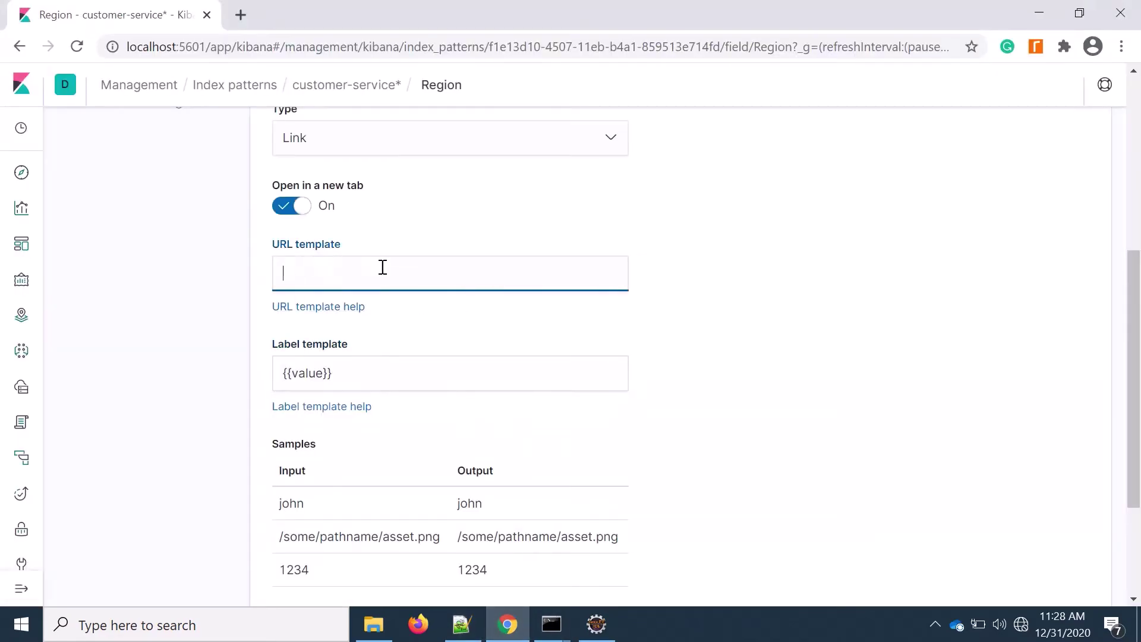
{"action": "key", "text": "ctrl+v"}
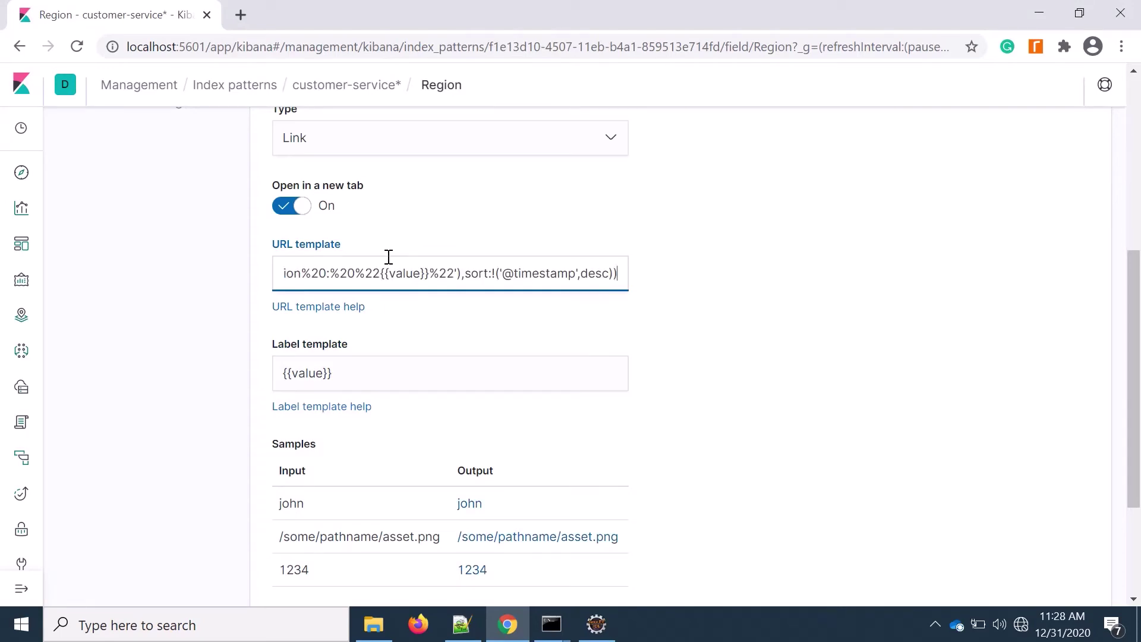
{"action": "left_click", "coordinate": [461, 624]}
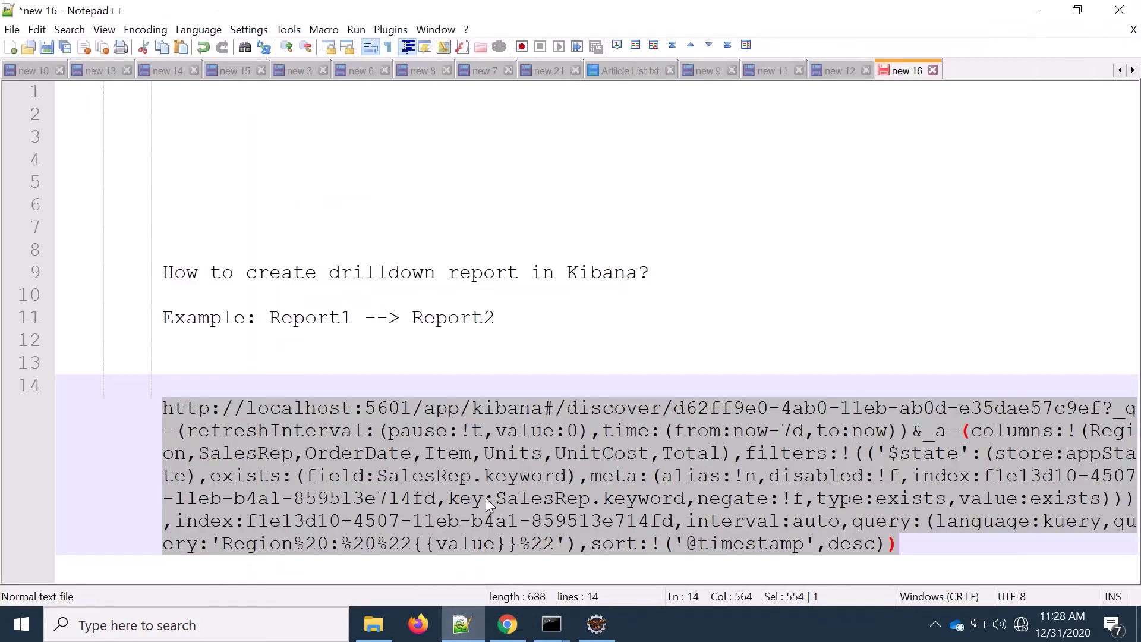
{"action": "left_click", "coordinate": [423, 431]}
{"action": "double_click", "coordinate": [283, 408]}
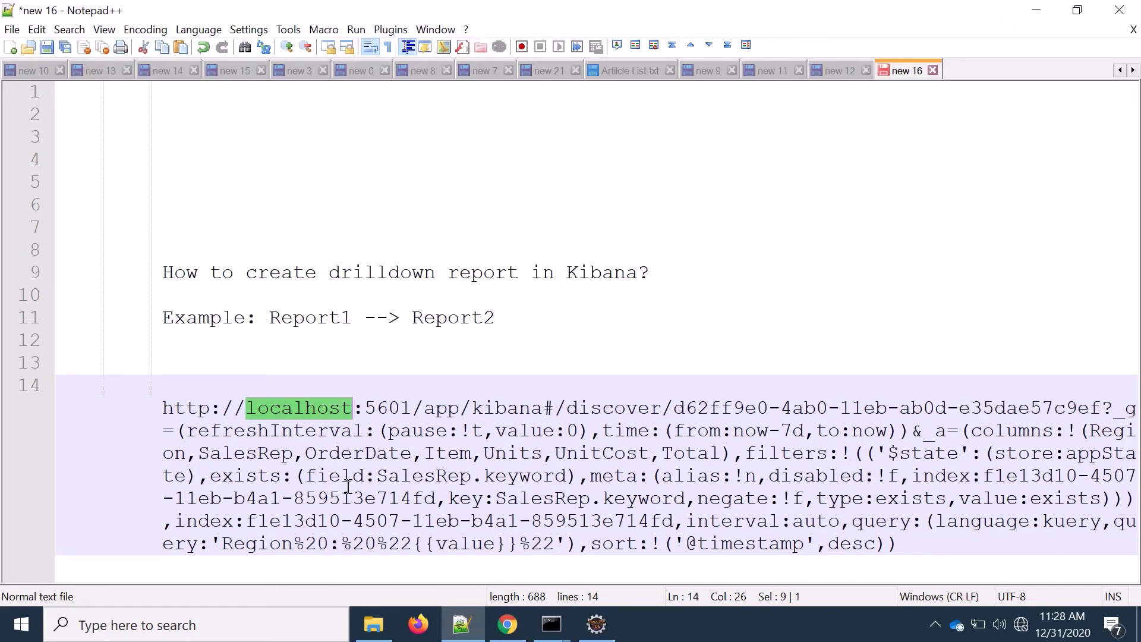
{"action": "left_click", "coordinate": [508, 624]}
{"action": "scroll", "coordinate": [170, 401], "scroll_direction": "down", "scroll_amount": 2}
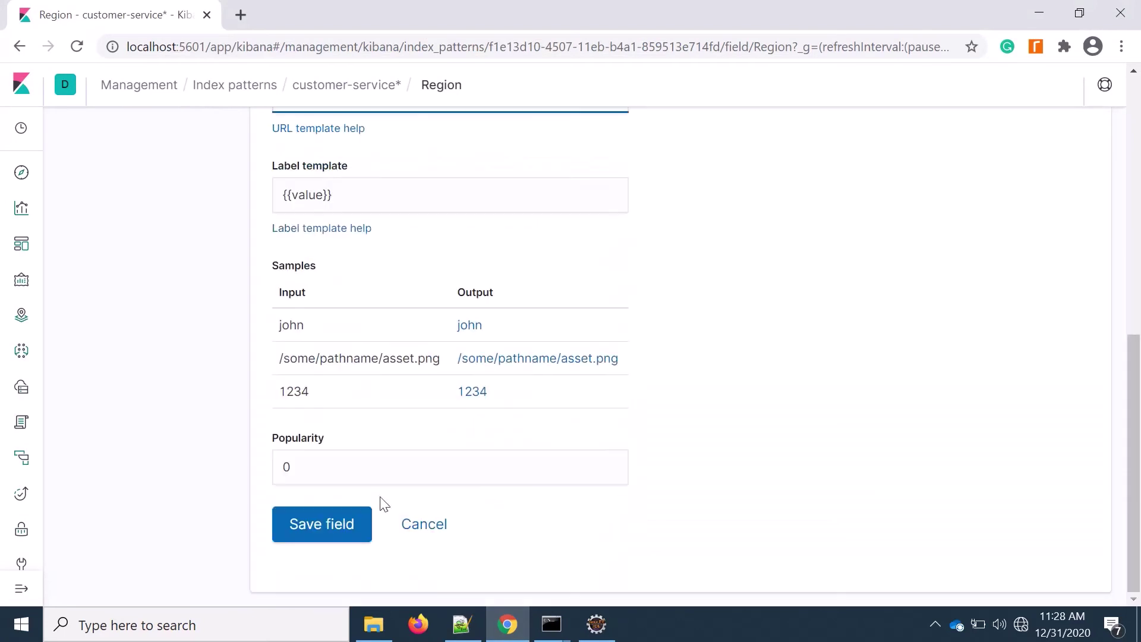
Save the Region field with its URL link format
{"action": "left_click", "coordinate": [329, 538]}
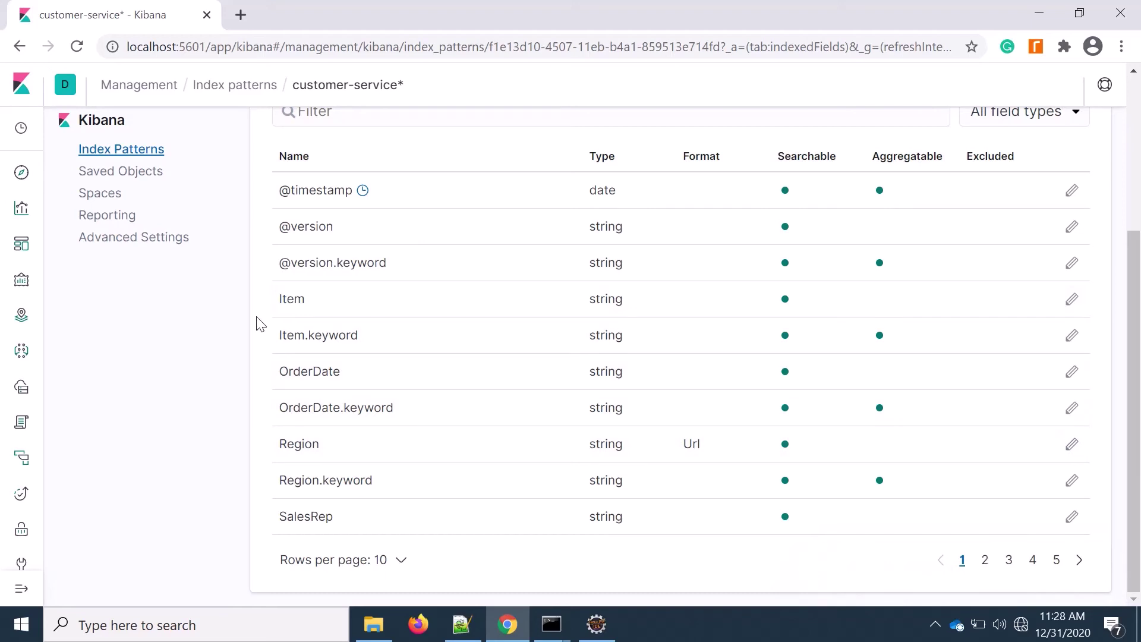
{"action": "scroll", "coordinate": [125, 378], "scroll_direction": "up", "scroll_amount": 3}
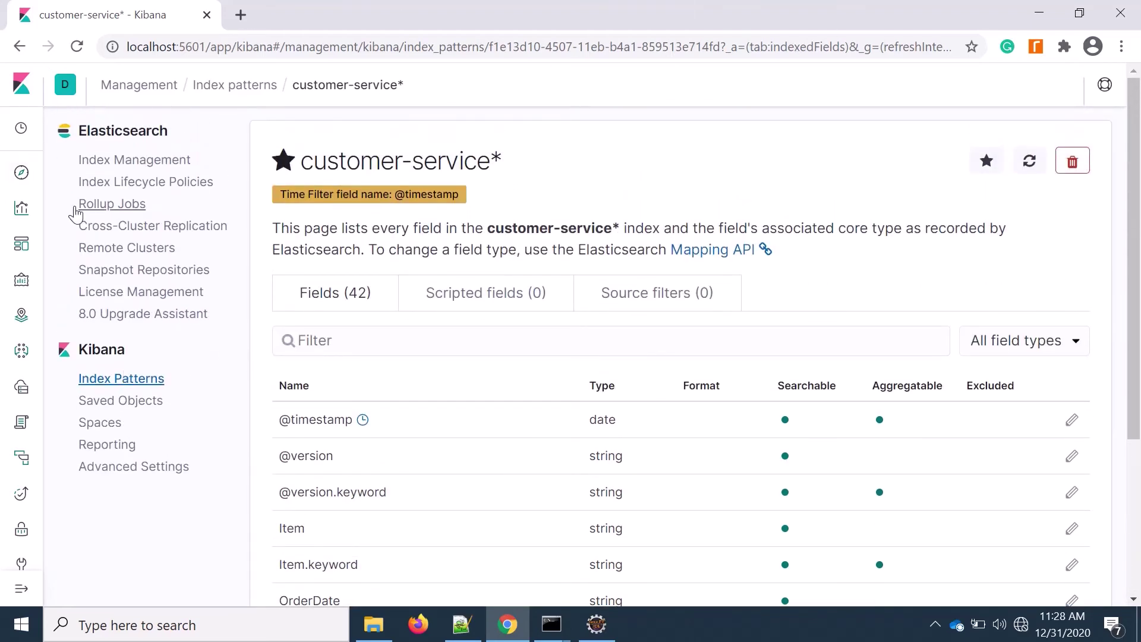
Load the Total Sales per Region saved search in Discover
{"action": "left_click", "coordinate": [22, 181]}
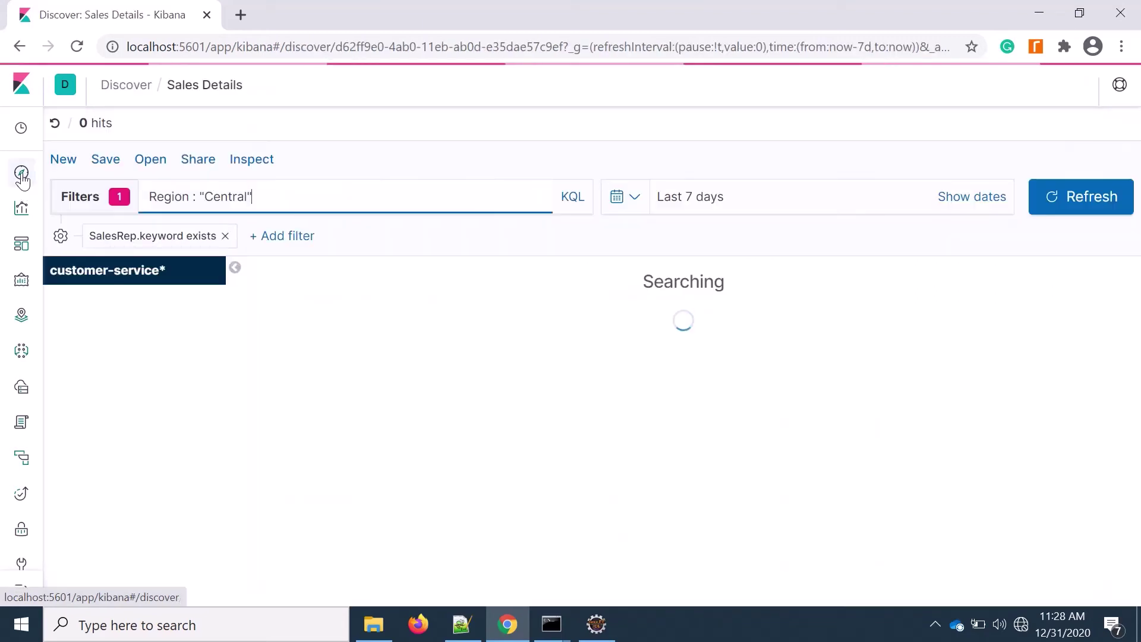
{"action": "left_click", "coordinate": [150, 161]}
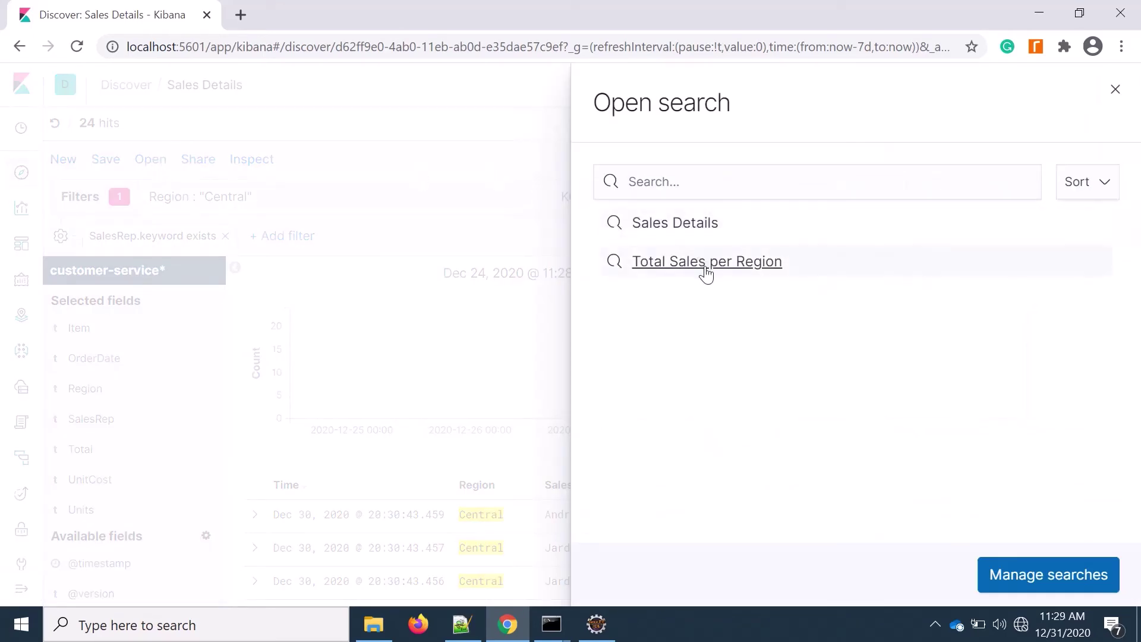
{"action": "left_click", "coordinate": [704, 264]}
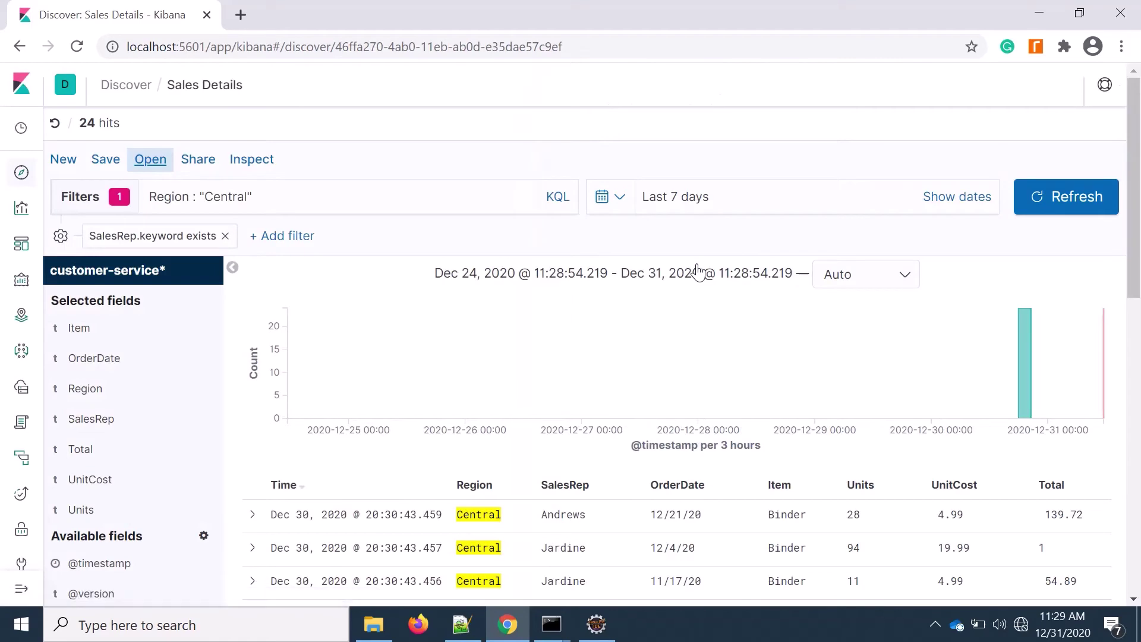
{"action": "scroll", "coordinate": [313, 327], "scroll_direction": "down", "scroll_amount": 1}
{"action": "scroll", "coordinate": [490, 415], "scroll_direction": "down", "scroll_amount": 3}
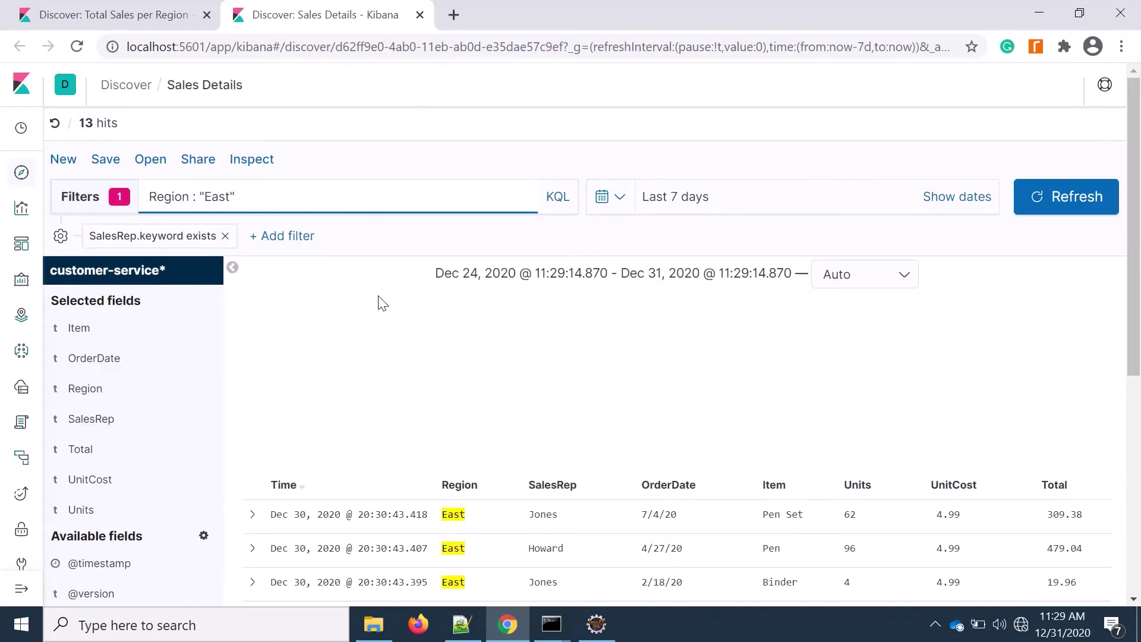
{"action": "scroll", "coordinate": [438, 331], "scroll_direction": "down", "scroll_amount": 4}
{"action": "scroll", "coordinate": [444, 343], "scroll_direction": "up", "scroll_amount": 2}
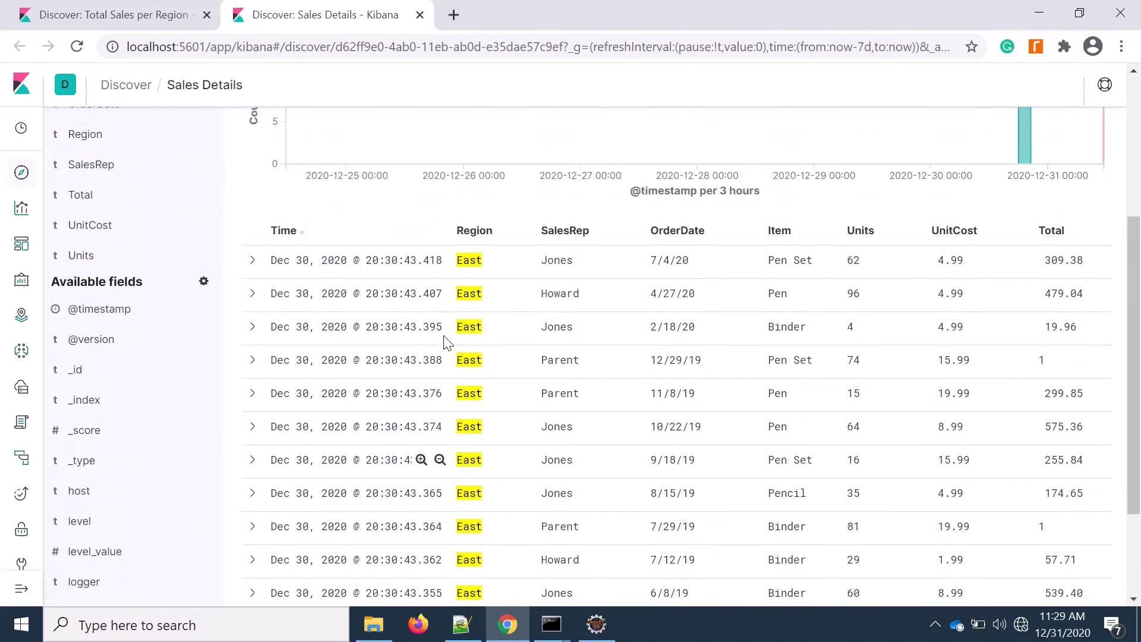
{"action": "scroll", "coordinate": [444, 342], "scroll_direction": "up", "scroll_amount": 2}
{"action": "scroll", "coordinate": [445, 343], "scroll_direction": "up", "scroll_amount": 1}
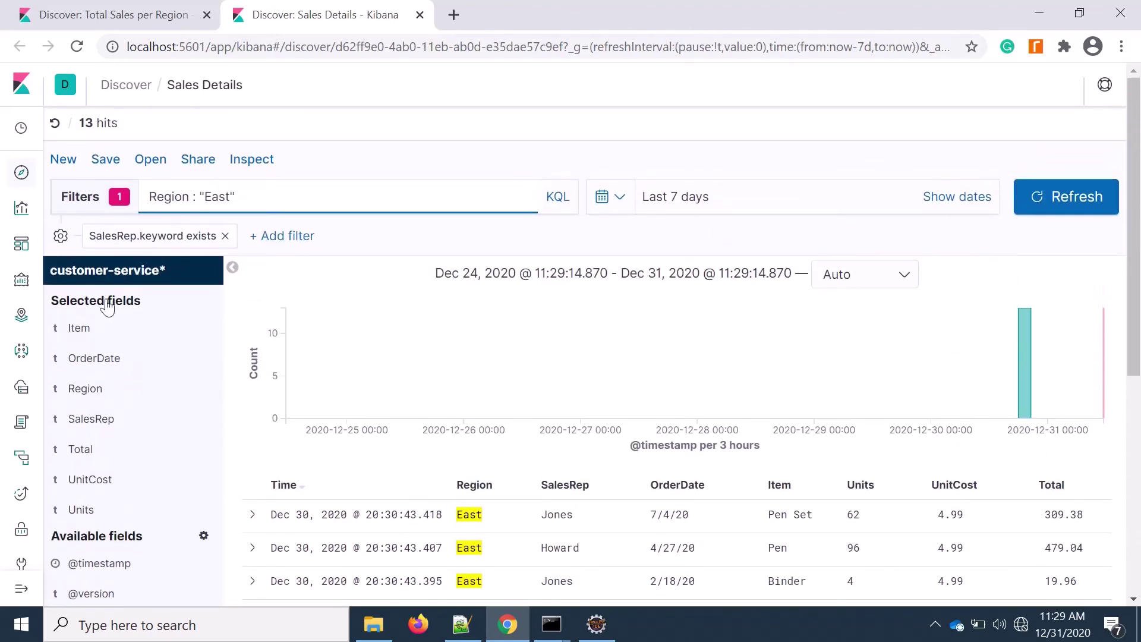
Edit Sales Dashboard and add the Total Sales per Region panel to it
{"action": "left_click", "coordinate": [20, 247]}
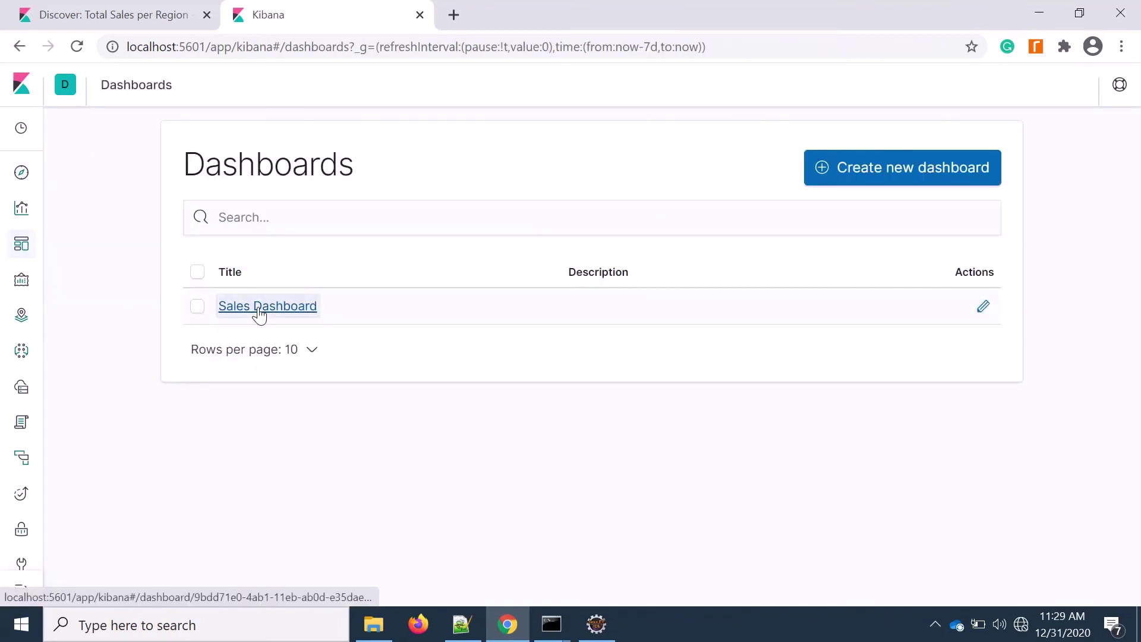
{"action": "left_click", "coordinate": [258, 307]}
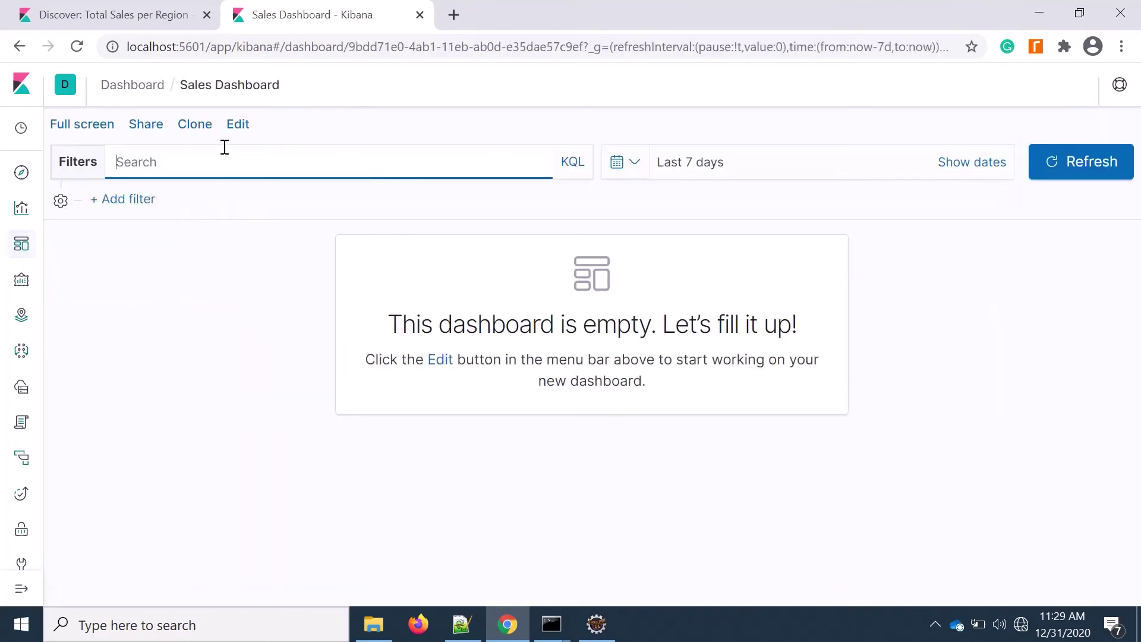
{"action": "left_click", "coordinate": [234, 128]}
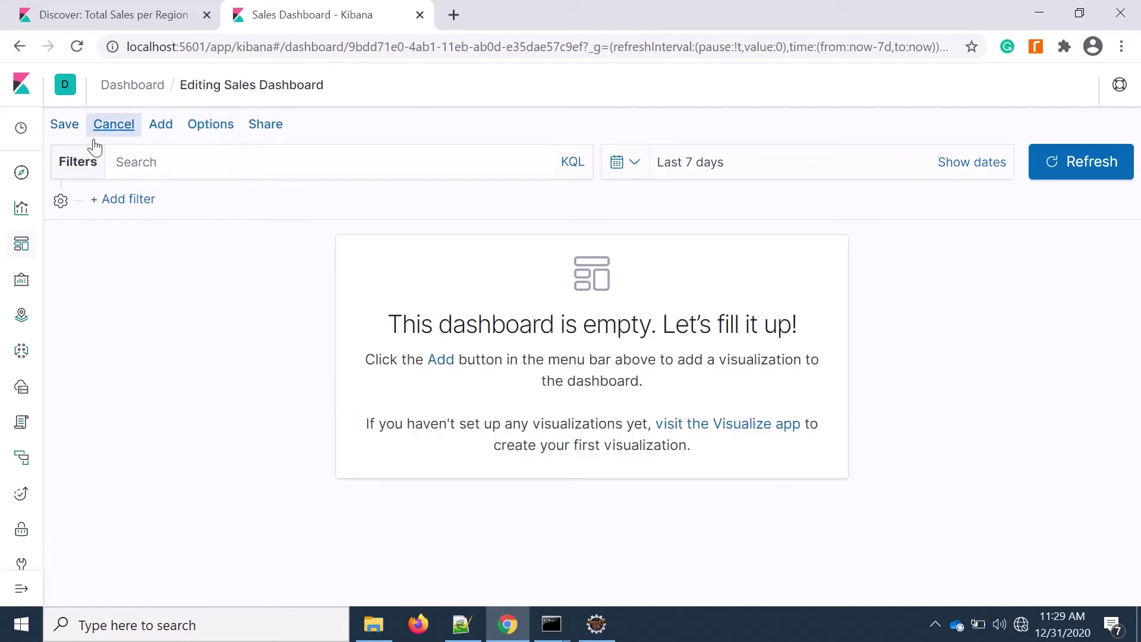
{"action": "left_click", "coordinate": [161, 130]}
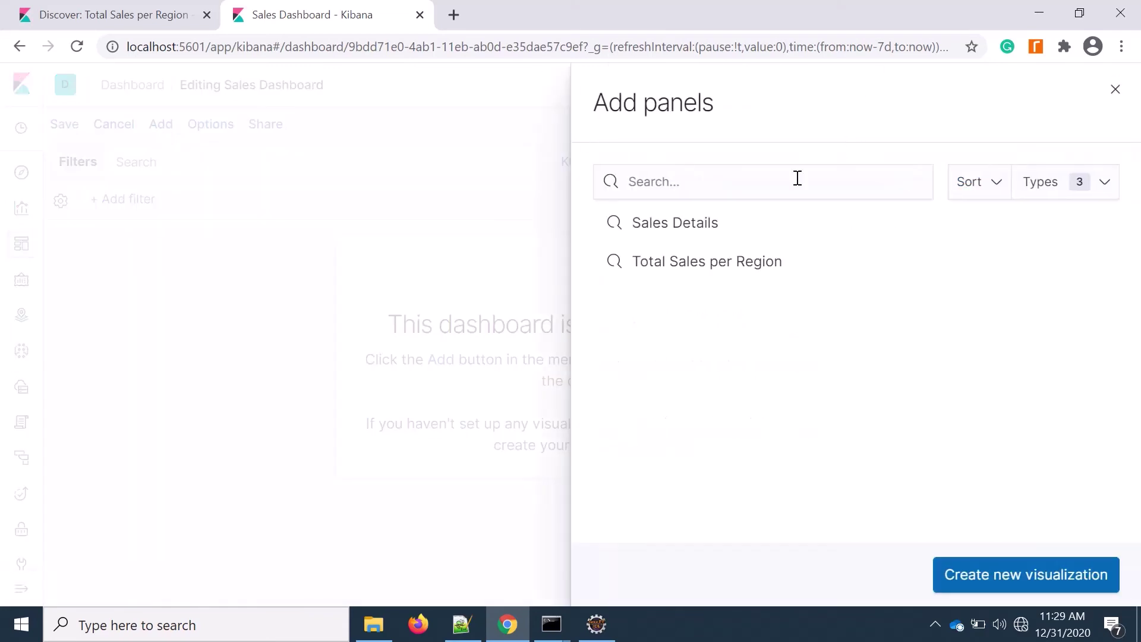
{"action": "left_click", "coordinate": [681, 278]}
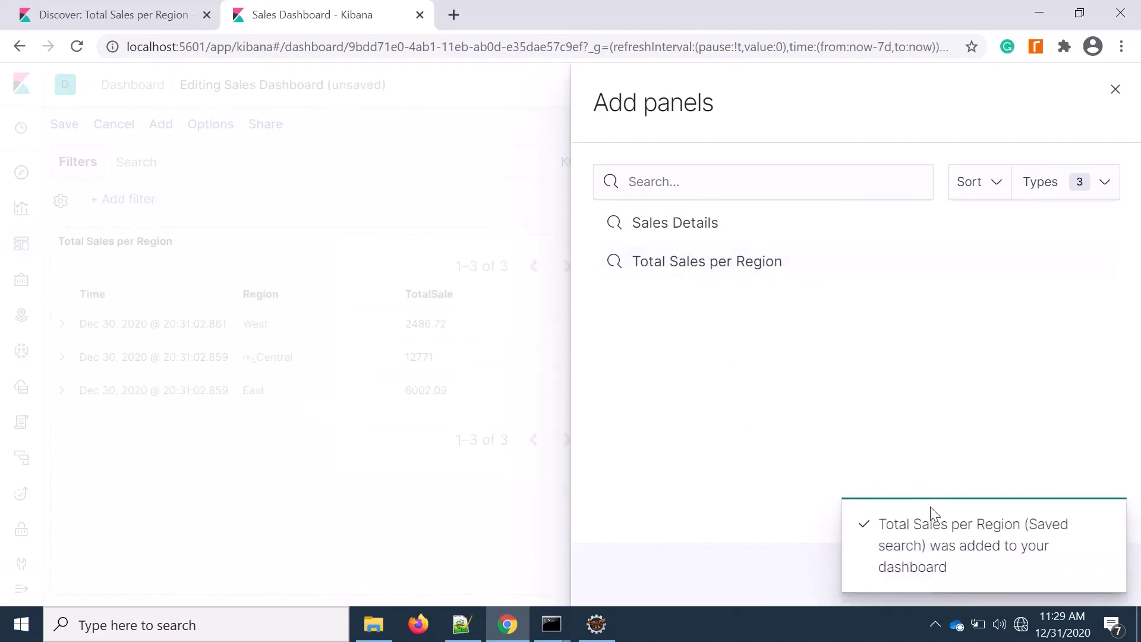
{"action": "left_click", "coordinate": [1116, 90]}
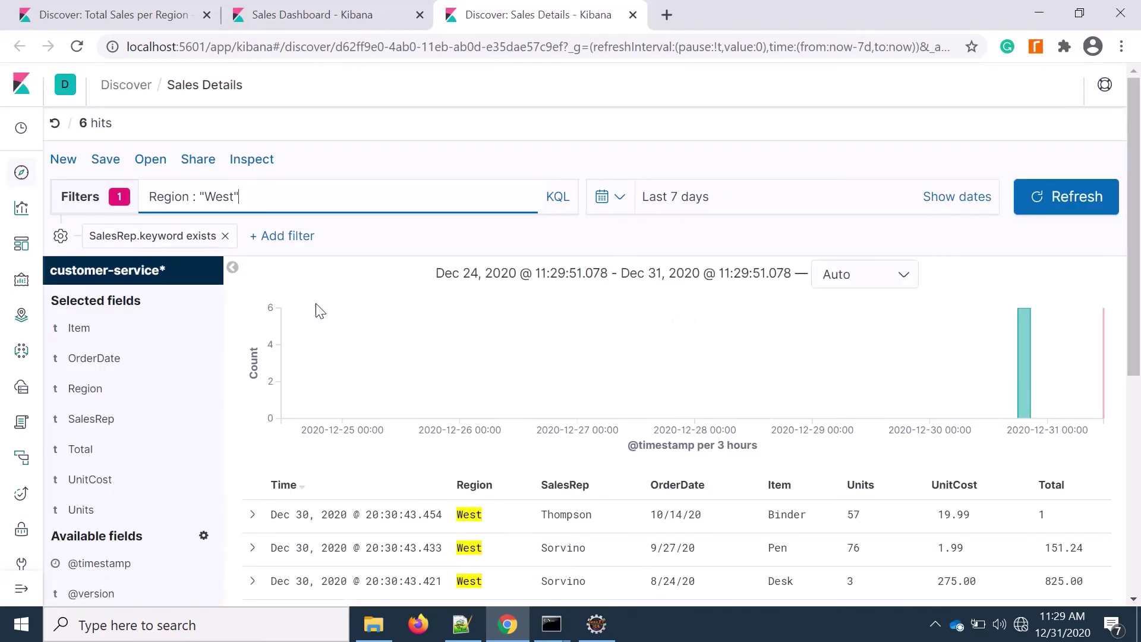
{"action": "scroll", "coordinate": [416, 401], "scroll_direction": "down", "scroll_amount": 2}
{"action": "scroll", "coordinate": [416, 401], "scroll_direction": "down", "scroll_amount": 2}
{"action": "scroll", "coordinate": [416, 401], "scroll_direction": "up", "scroll_amount": 4}
{"action": "scroll", "coordinate": [416, 401], "scroll_direction": "down", "scroll_amount": 3}
{"action": "scroll", "coordinate": [415, 393], "scroll_direction": "up", "scroll_amount": 3}
{"action": "scroll", "coordinate": [396, 224], "scroll_direction": "down", "scroll_amount": 3}
{"action": "scroll", "coordinate": [445, 400], "scroll_direction": "up", "scroll_amount": 2}
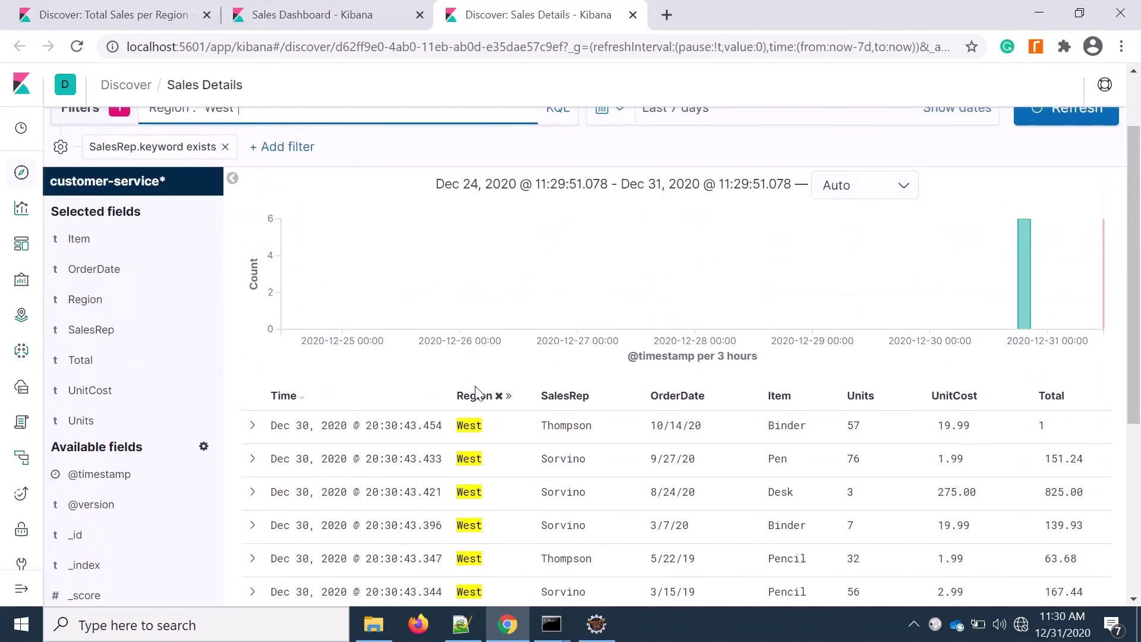
{"action": "scroll", "coordinate": [480, 394], "scroll_direction": "up", "scroll_amount": 1}
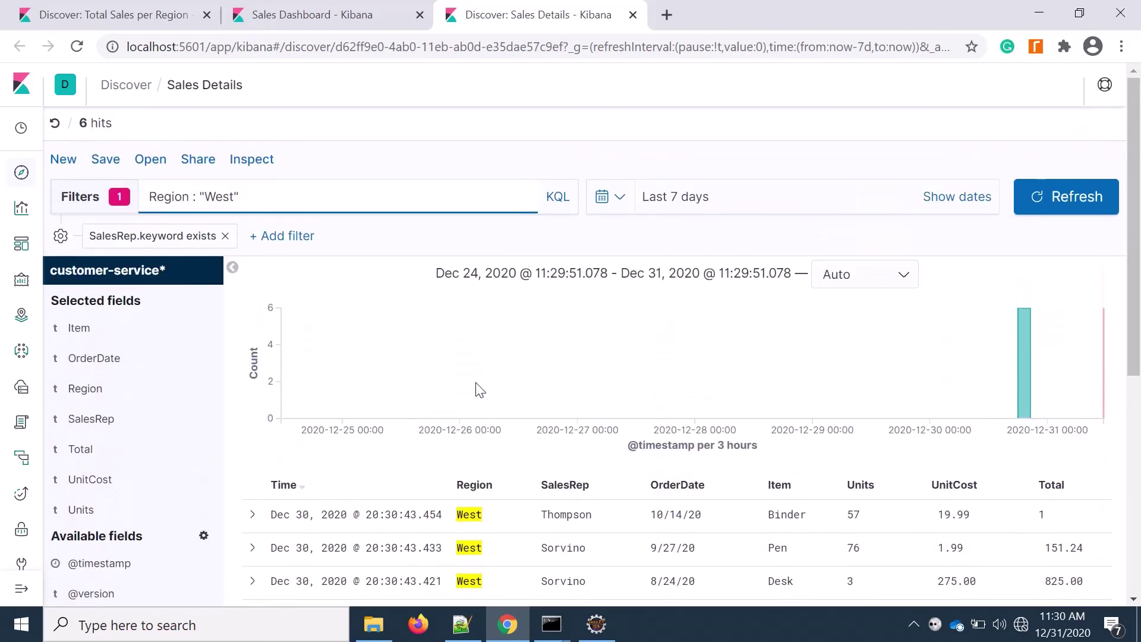
Switch back to the Sales Dashboard browser tab
{"action": "left_click", "coordinate": [334, 19]}
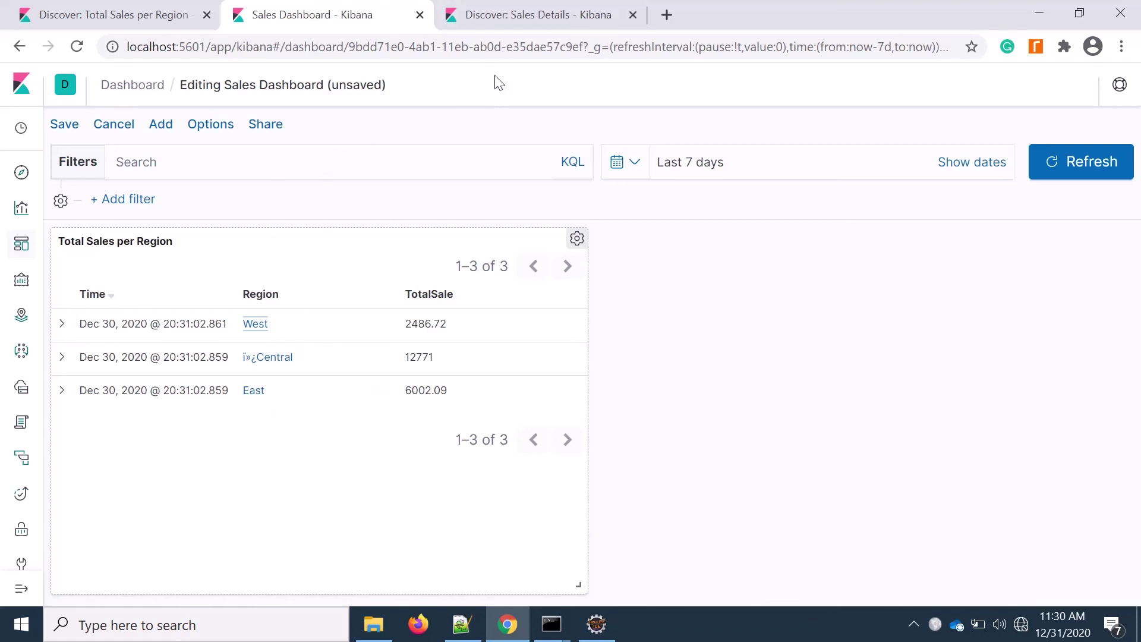
Select the dashboard URL, check the Notepad++ drill-down link, then expand Kibana's app navigation
{"action": "left_click", "coordinate": [488, 51]}
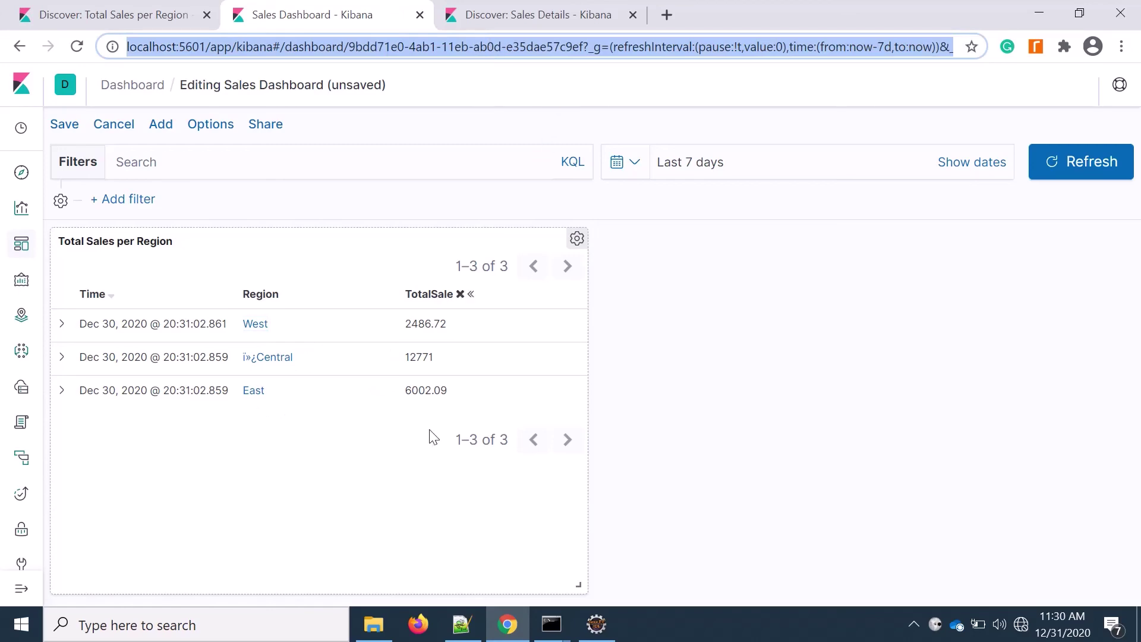
{"action": "left_click", "coordinate": [461, 624]}
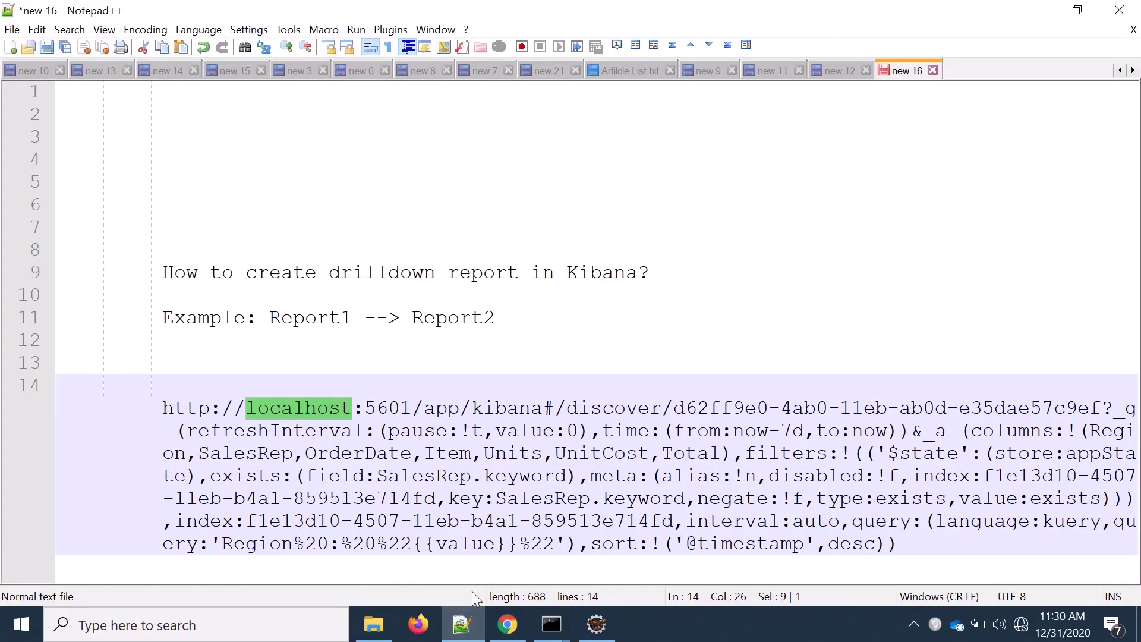
{"action": "left_click", "coordinate": [507, 625]}
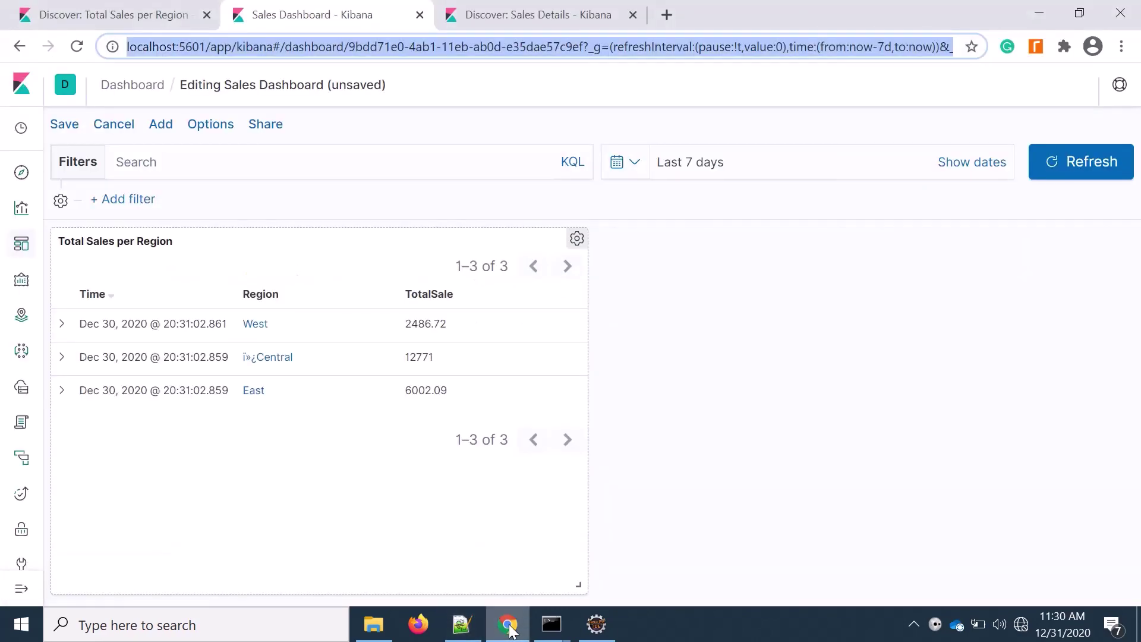
{"action": "left_click", "coordinate": [24, 592]}
{"action": "scroll", "coordinate": [89, 499], "scroll_direction": "down", "scroll_amount": 1}
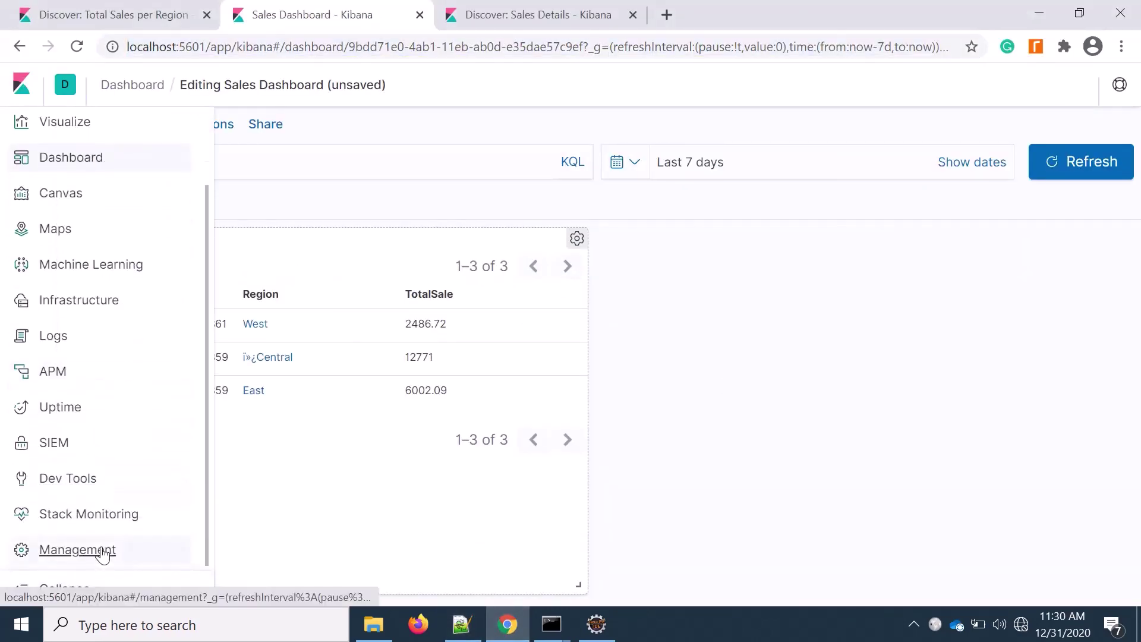